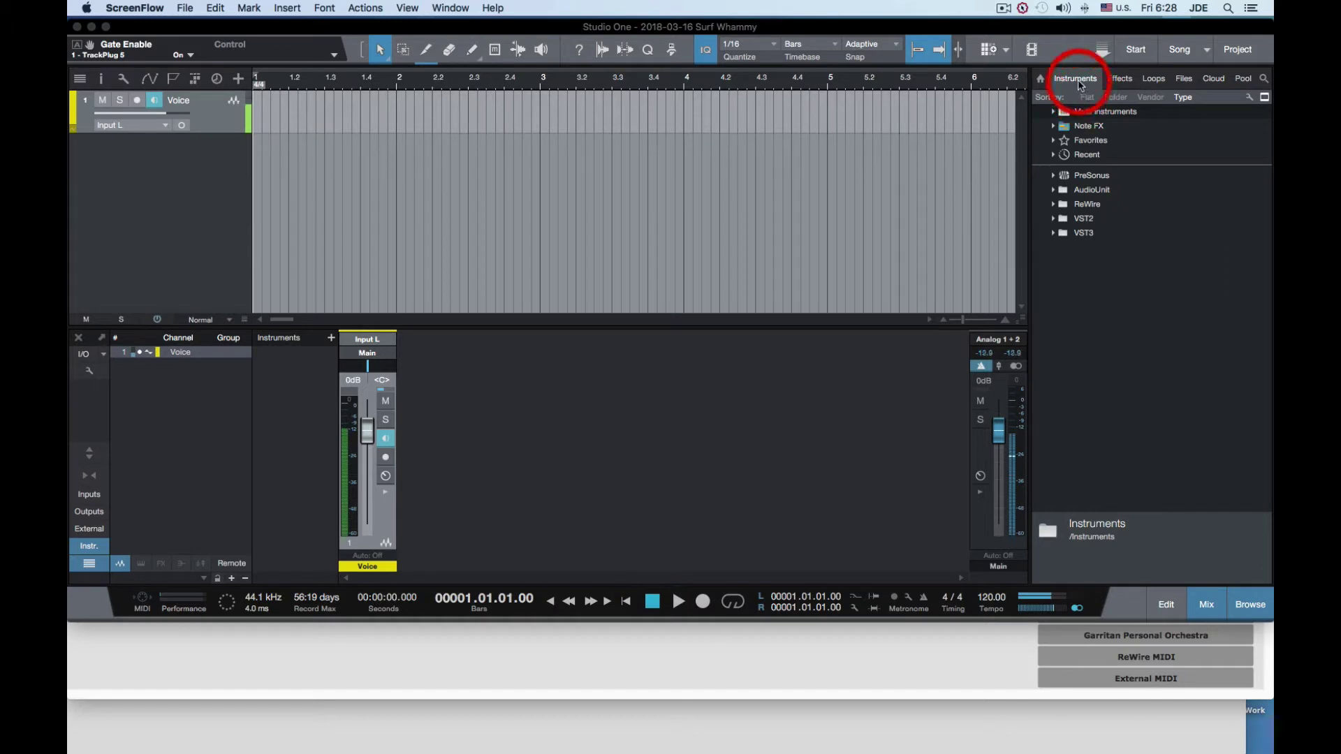
Drag Notion from the ReWire instruments into the song as track 2, then close its ReWire panel
click(1056, 205)
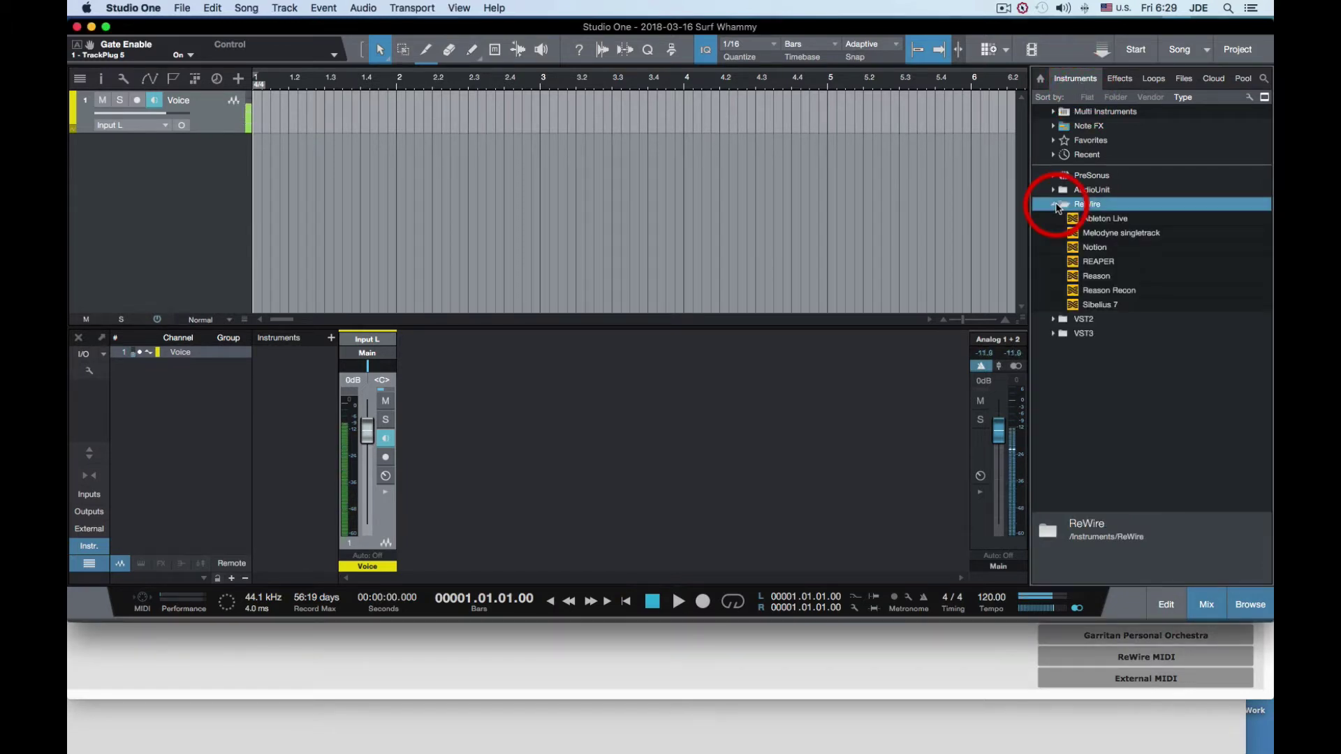
click(1075, 249)
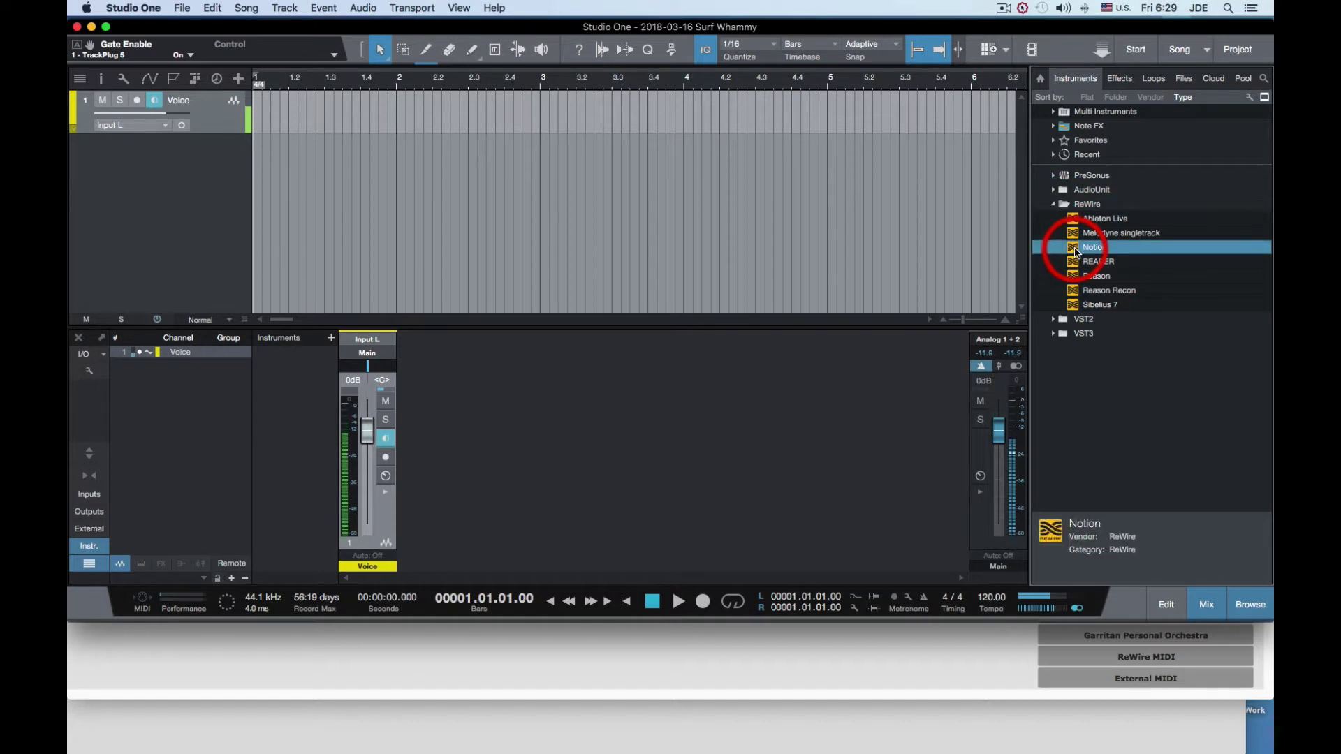
drag(1076, 251, 654, 161)
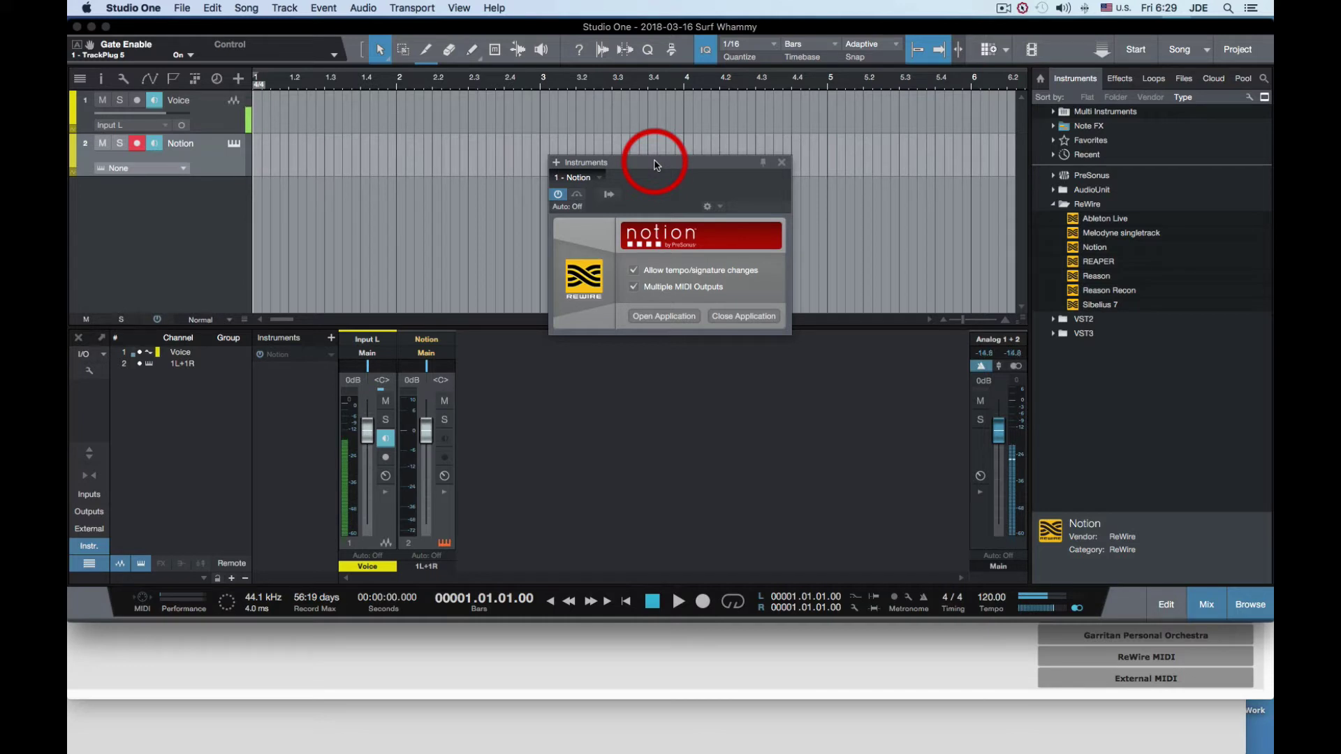
click(782, 162)
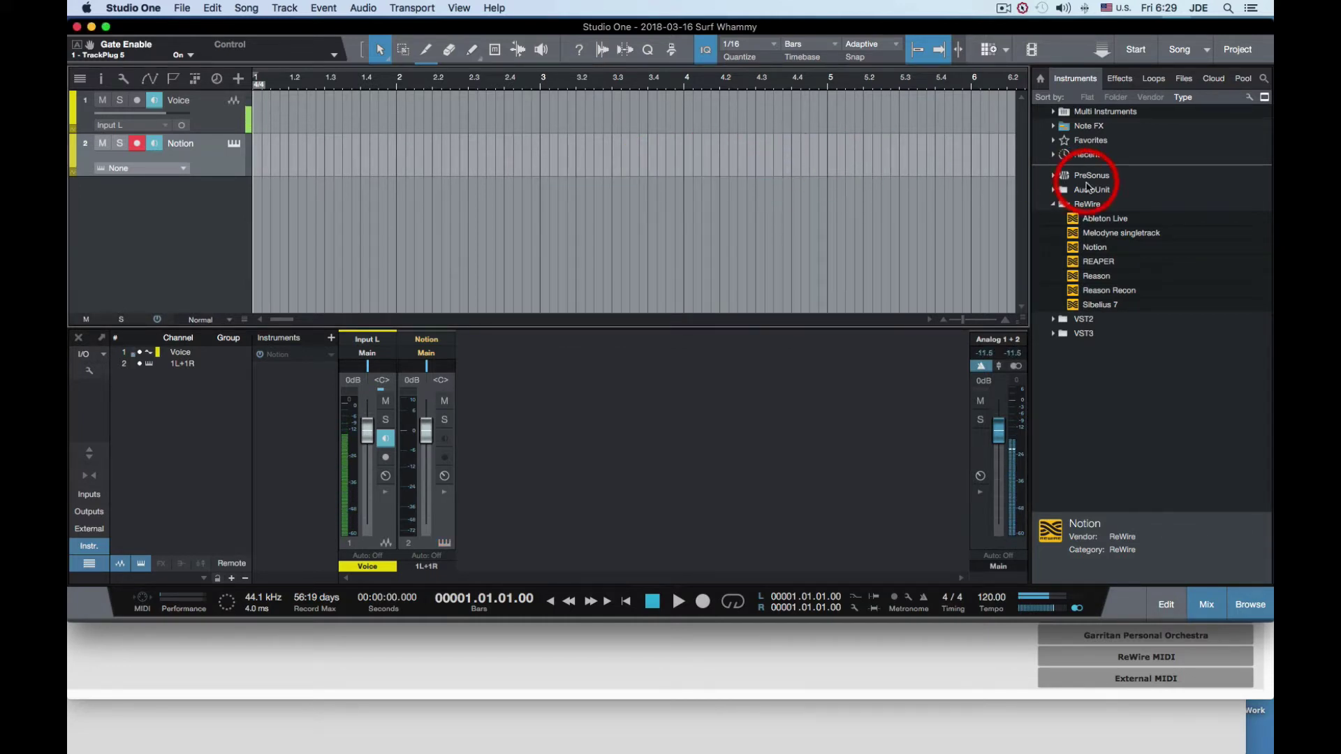
Drag SampleTank 3 from the VST3 instruments into the arrange view as a new track
click(1057, 208)
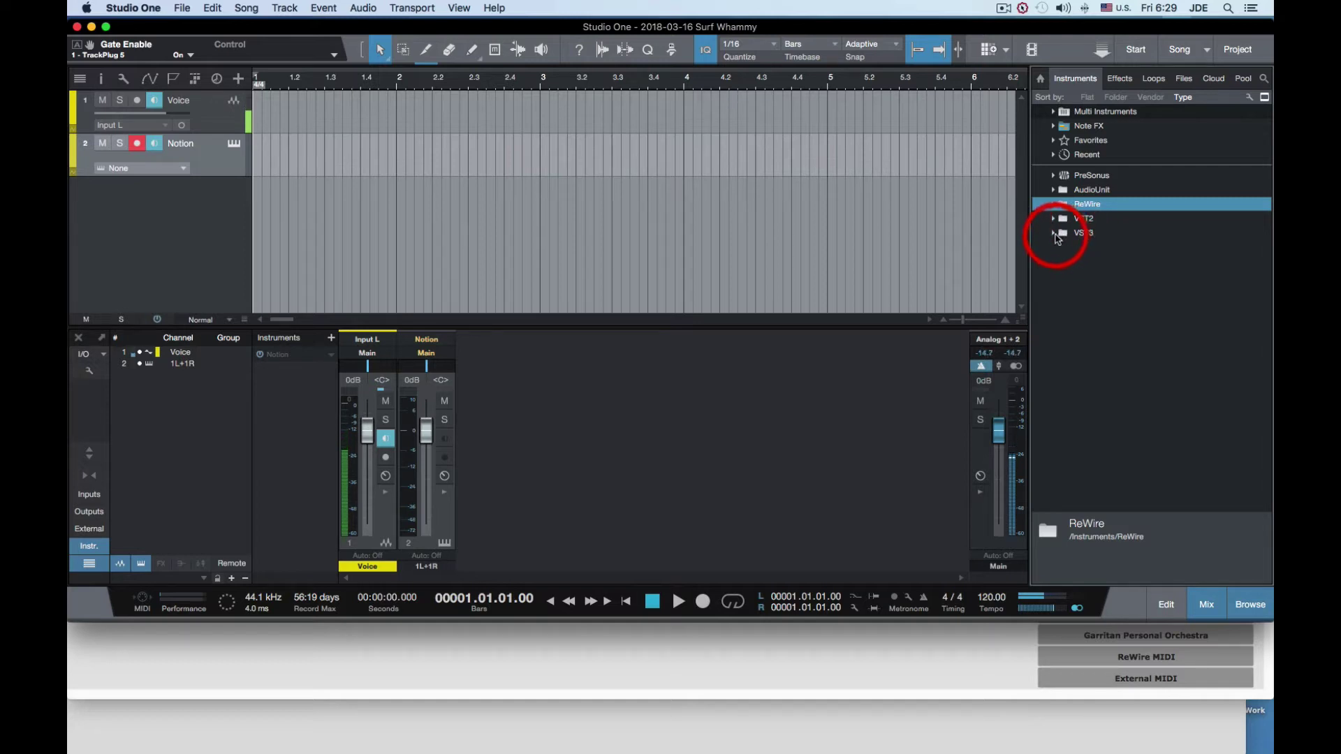
click(1055, 234)
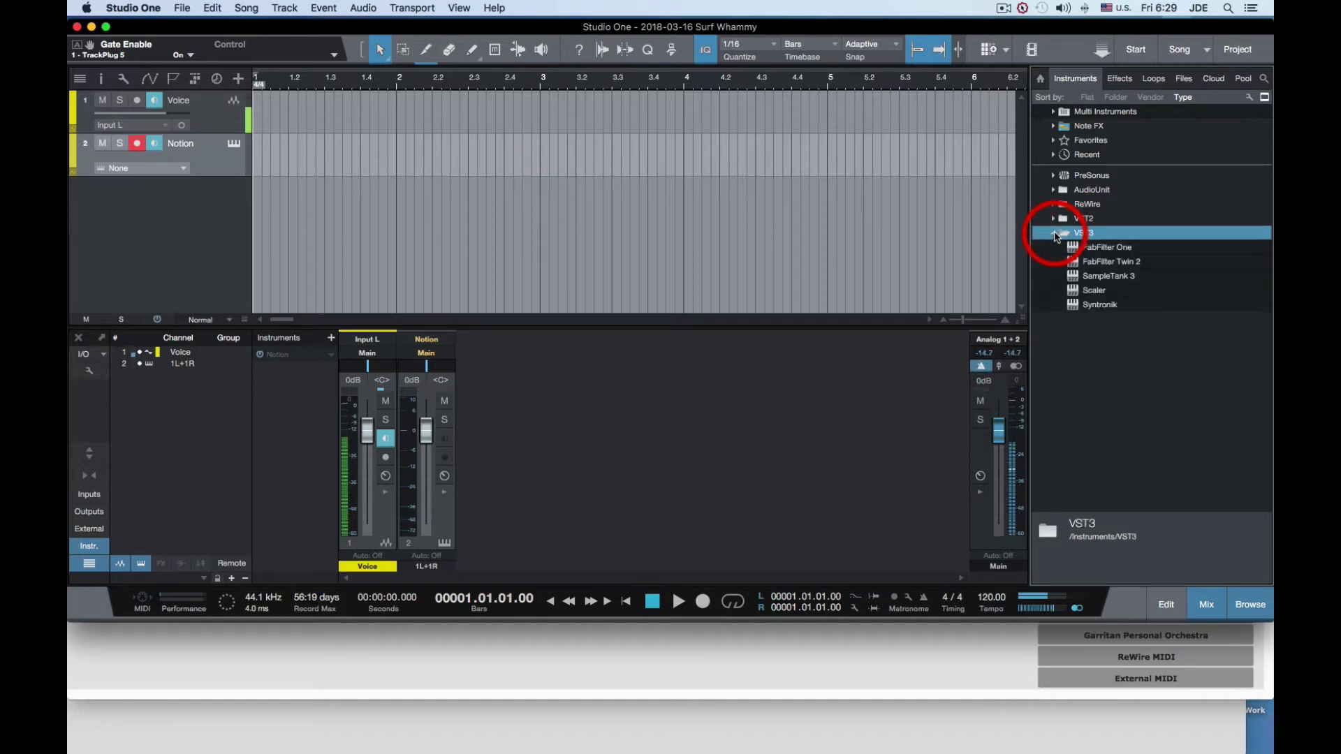
click(1093, 280)
drag(1093, 280, 647, 220)
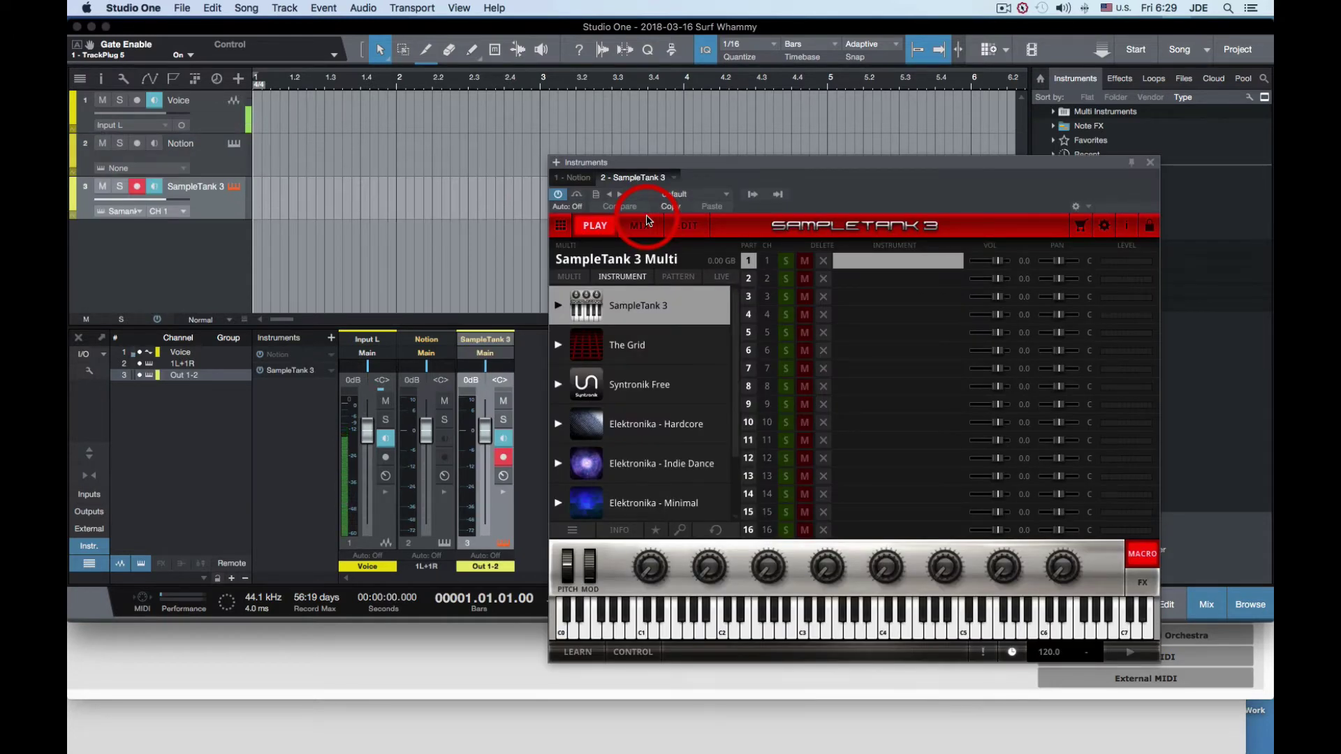
Expand Imported Instruments > SampleTank 2 > SampleTank XL 2 in the SampleTank library
click(558, 307)
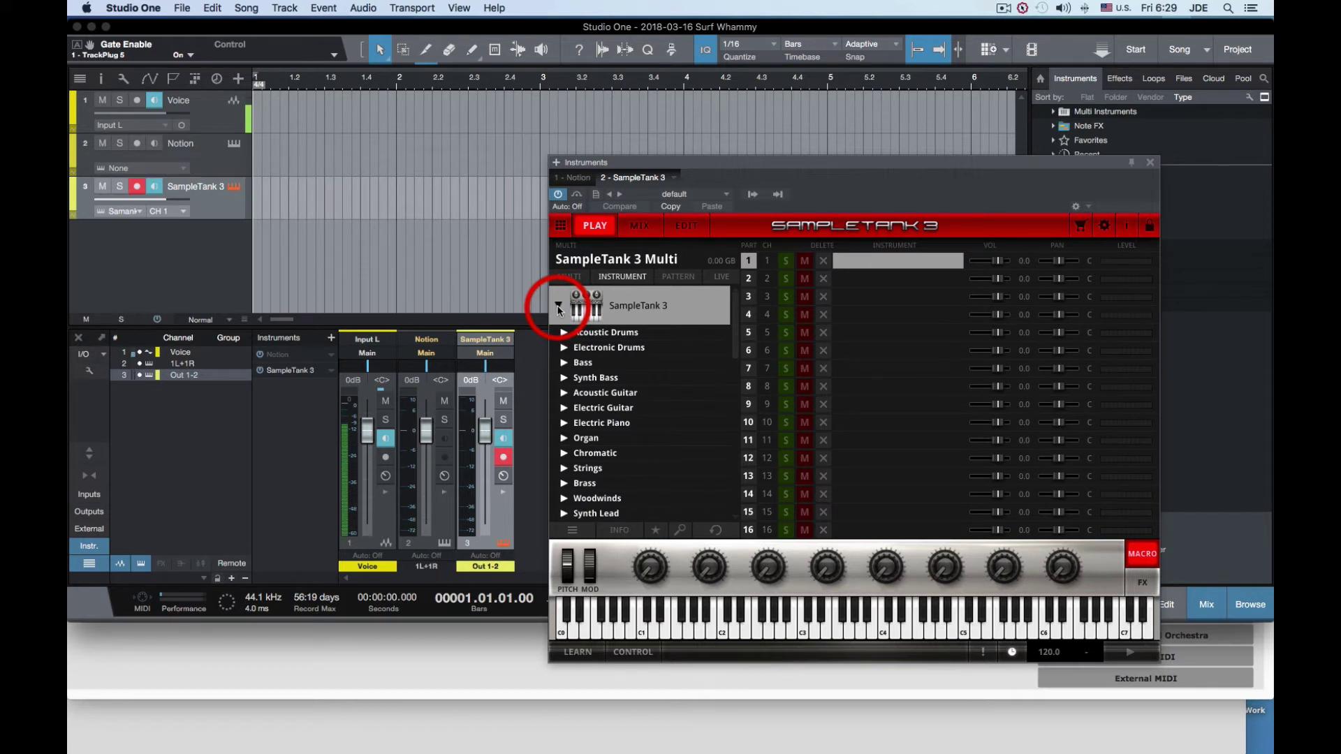
scroll(599, 362, down, 5)
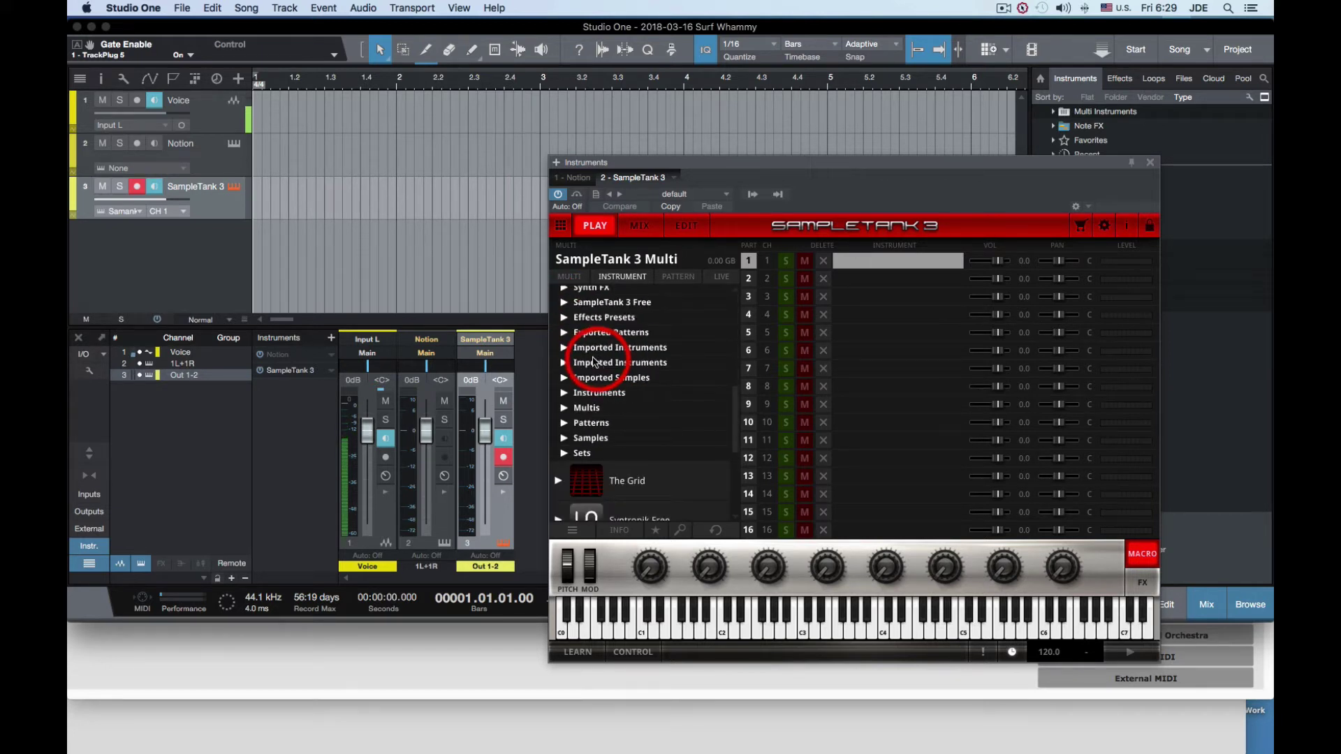
click(564, 363)
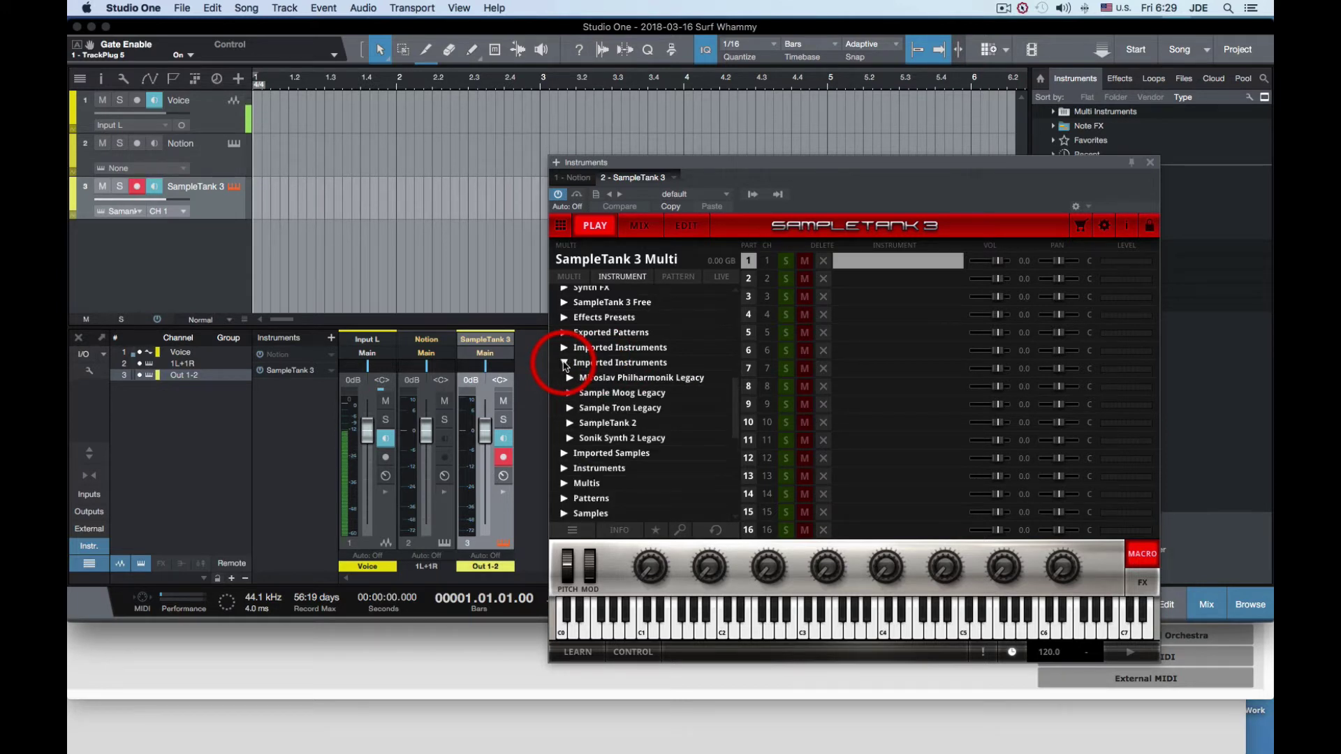
click(592, 396)
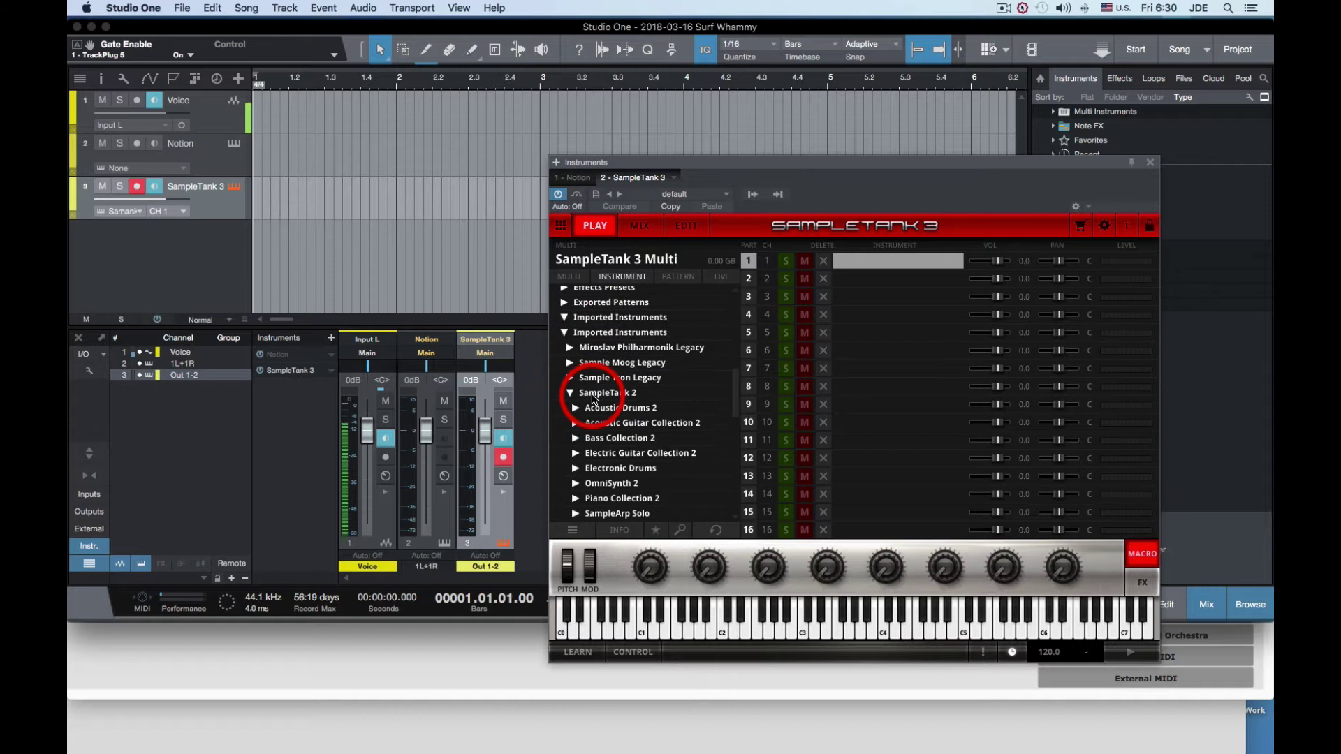
scroll(593, 396, down, 5)
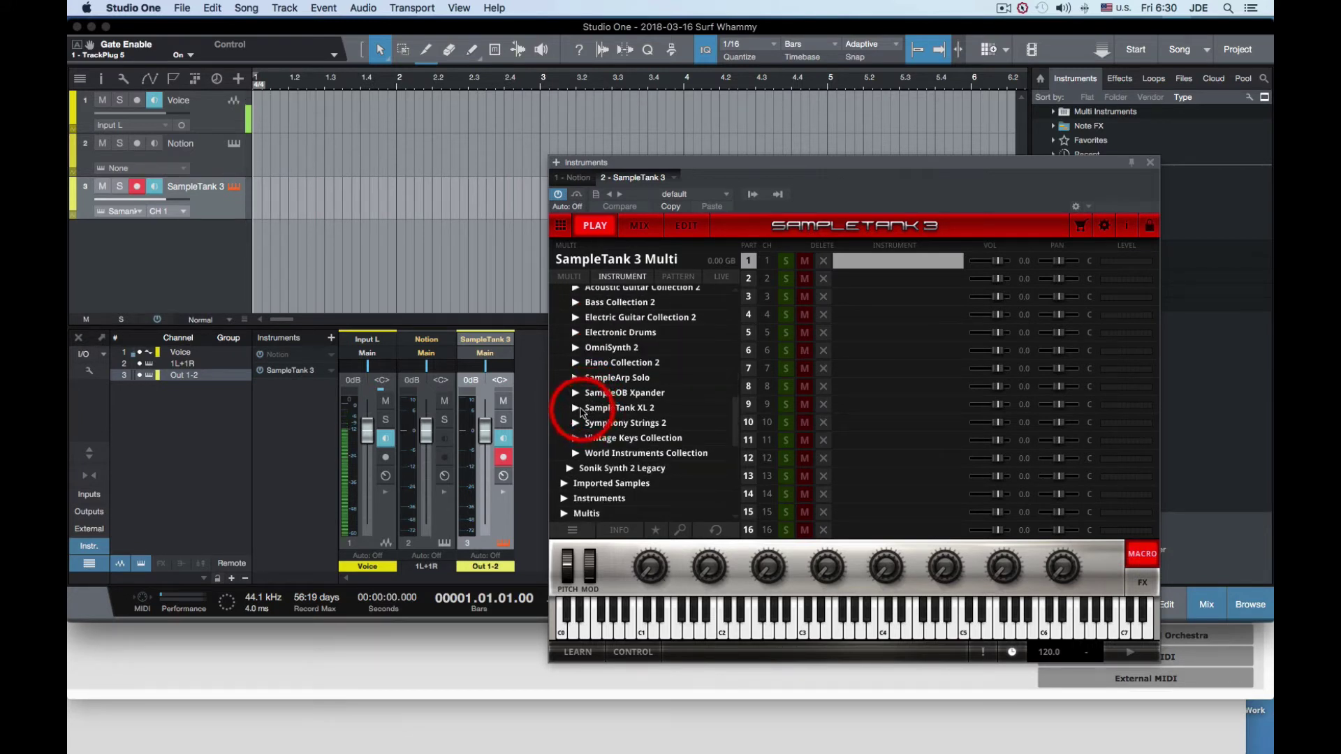
click(577, 409)
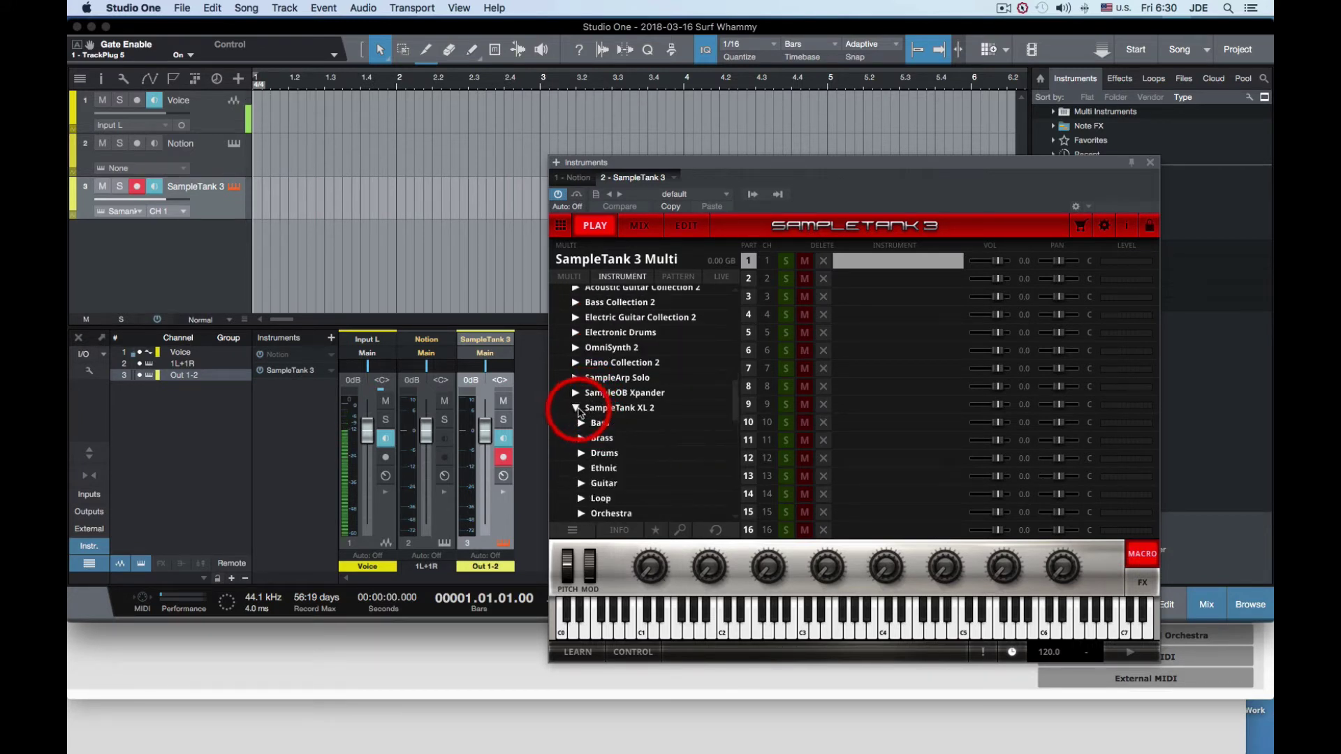
Open Drums > Acoustic and scroll through the acoustic drum kit list
click(580, 454)
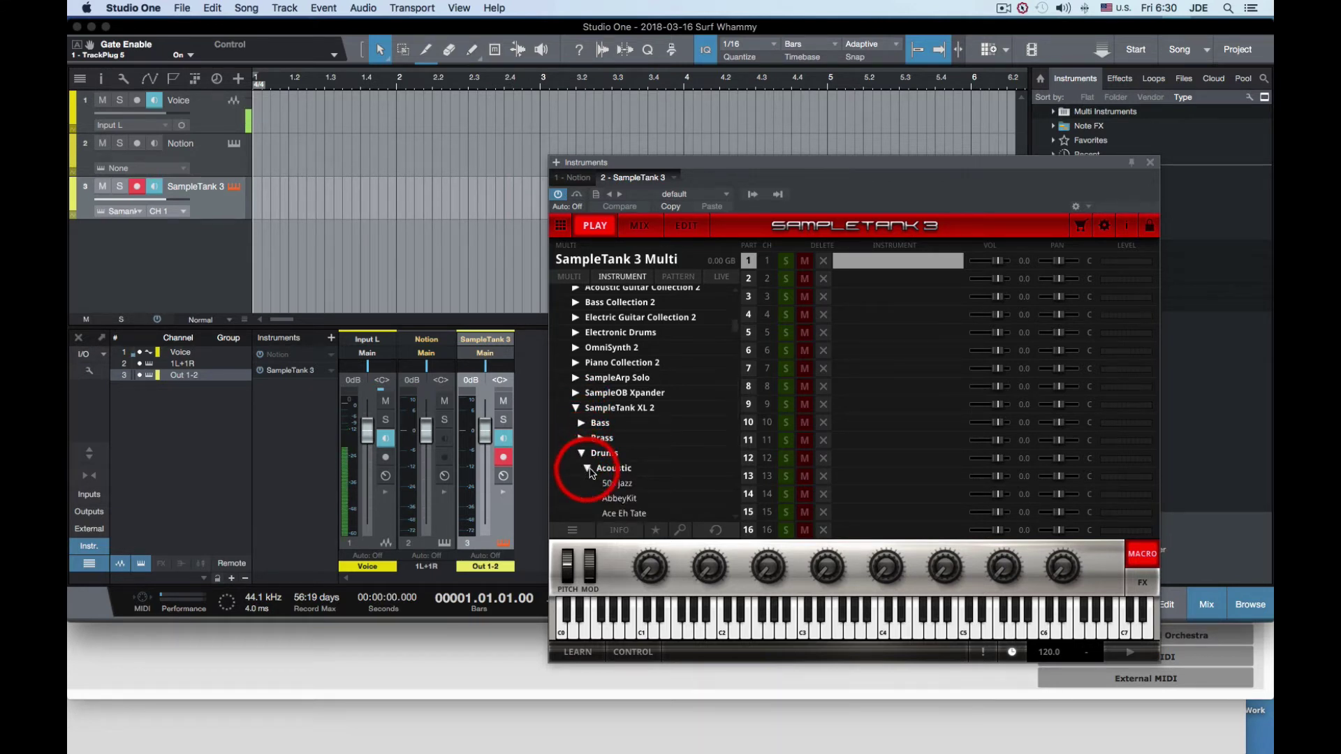
click(588, 469)
scroll(646, 464, down, 5)
scroll(651, 467, down, 15)
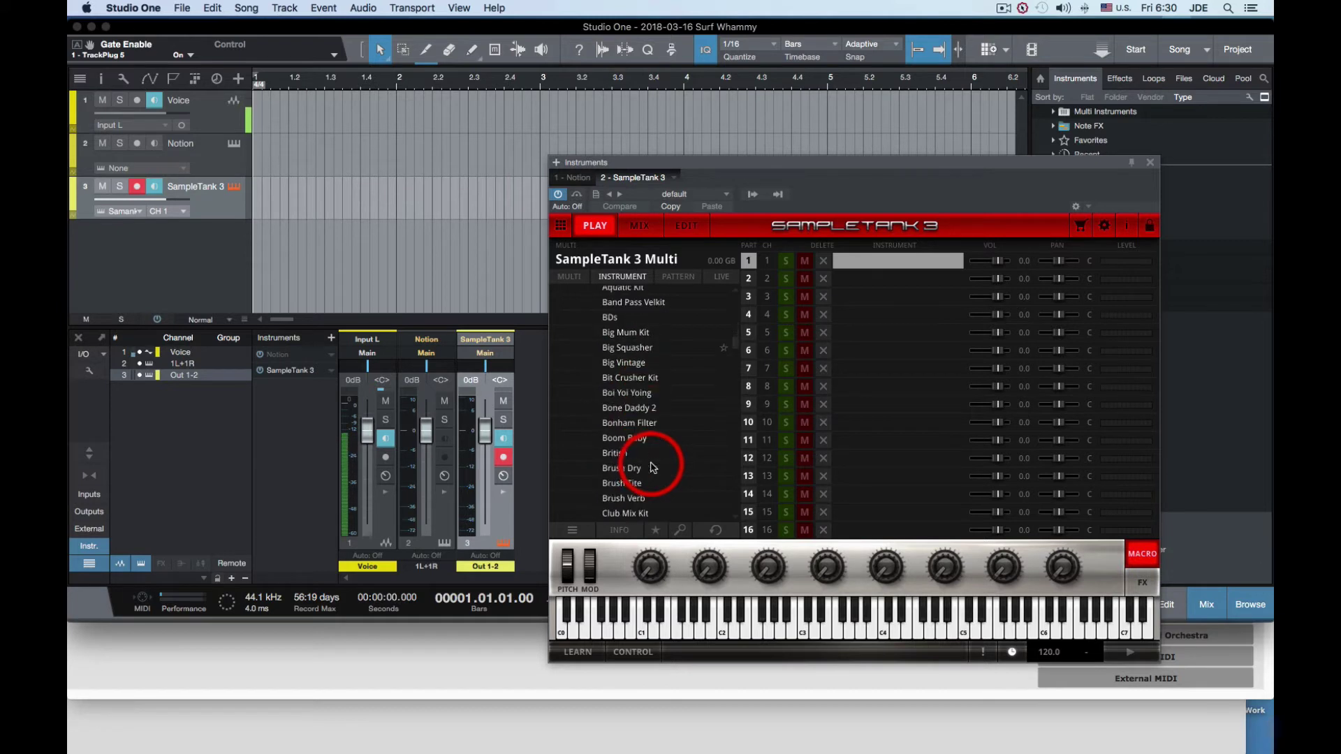
scroll(651, 466, down, 12)
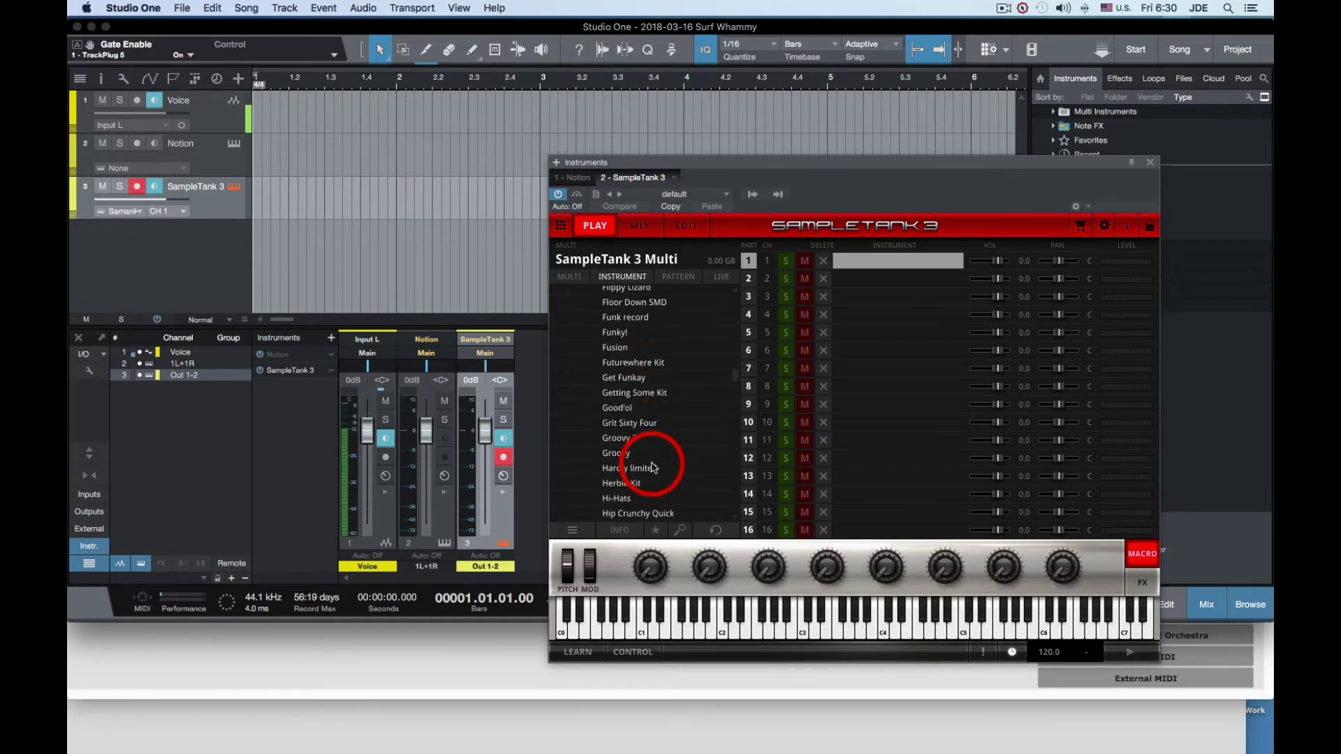
scroll(653, 468, down, 12)
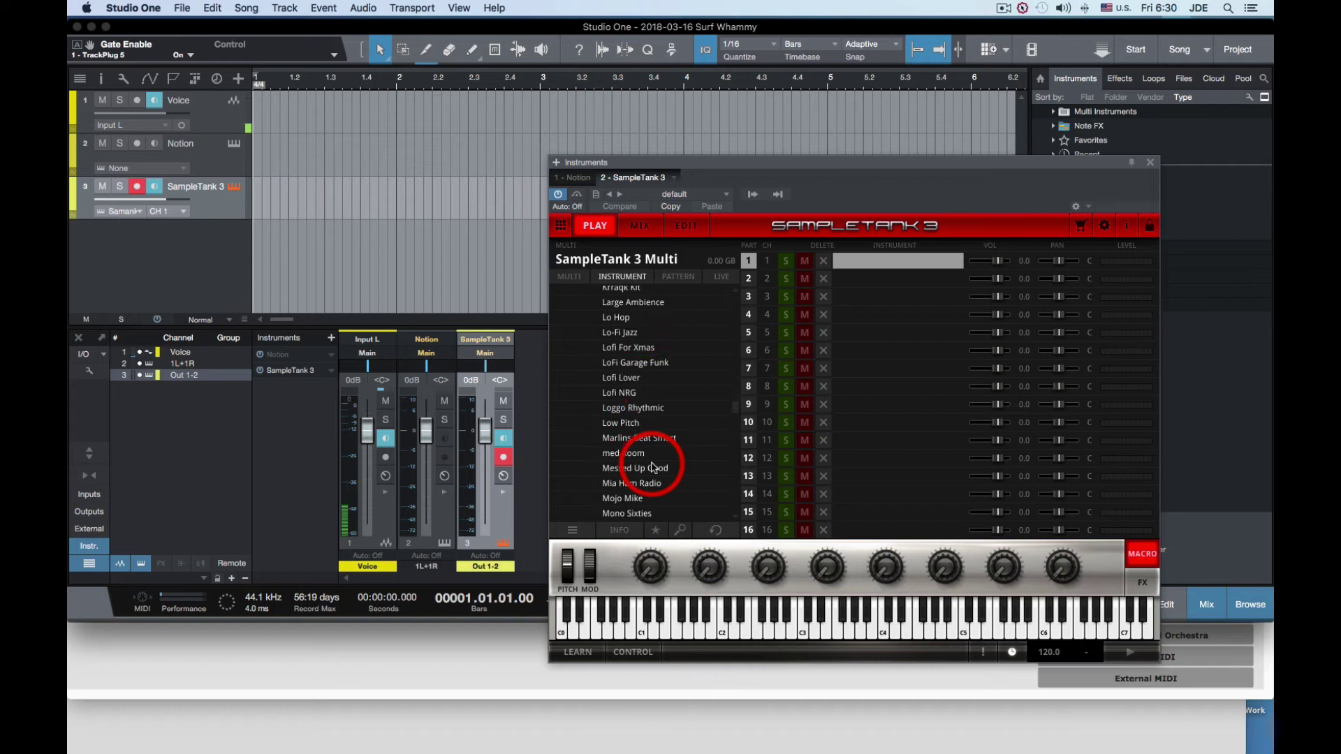
scroll(652, 466, down, 14)
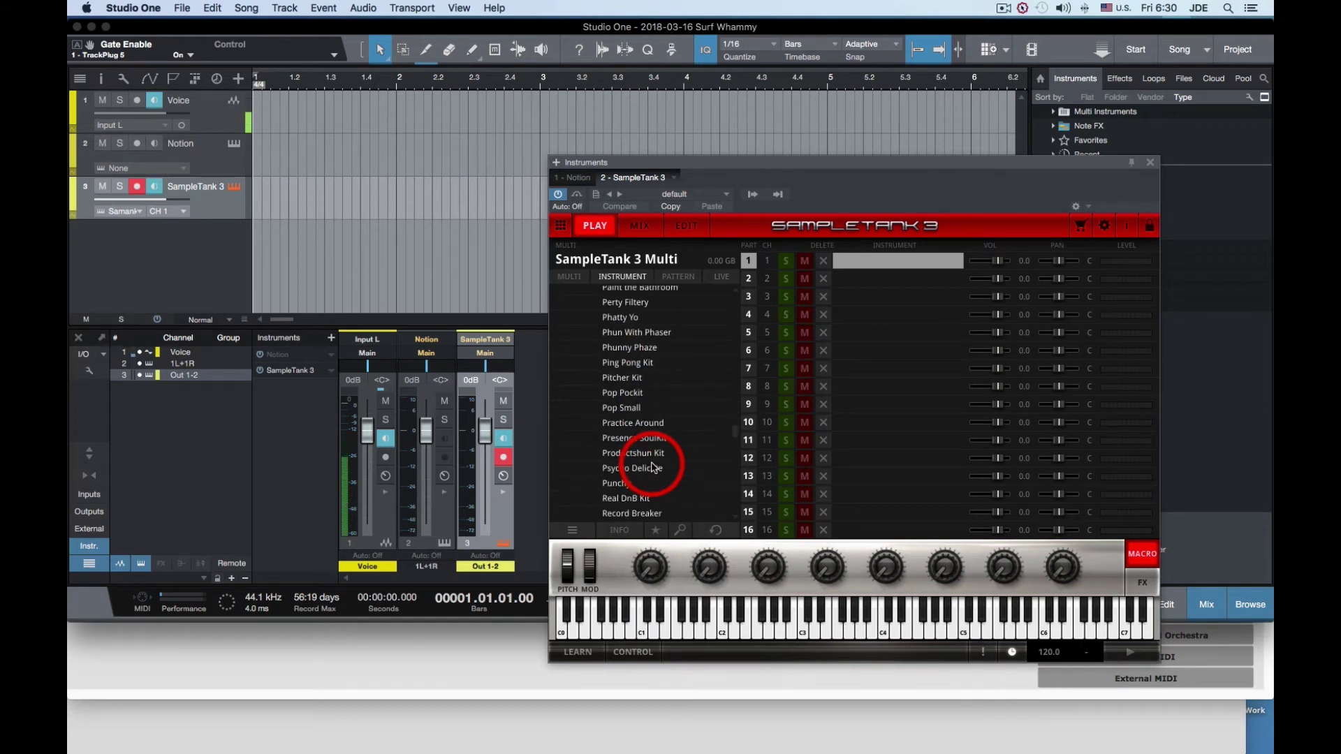
scroll(652, 466, down, 12)
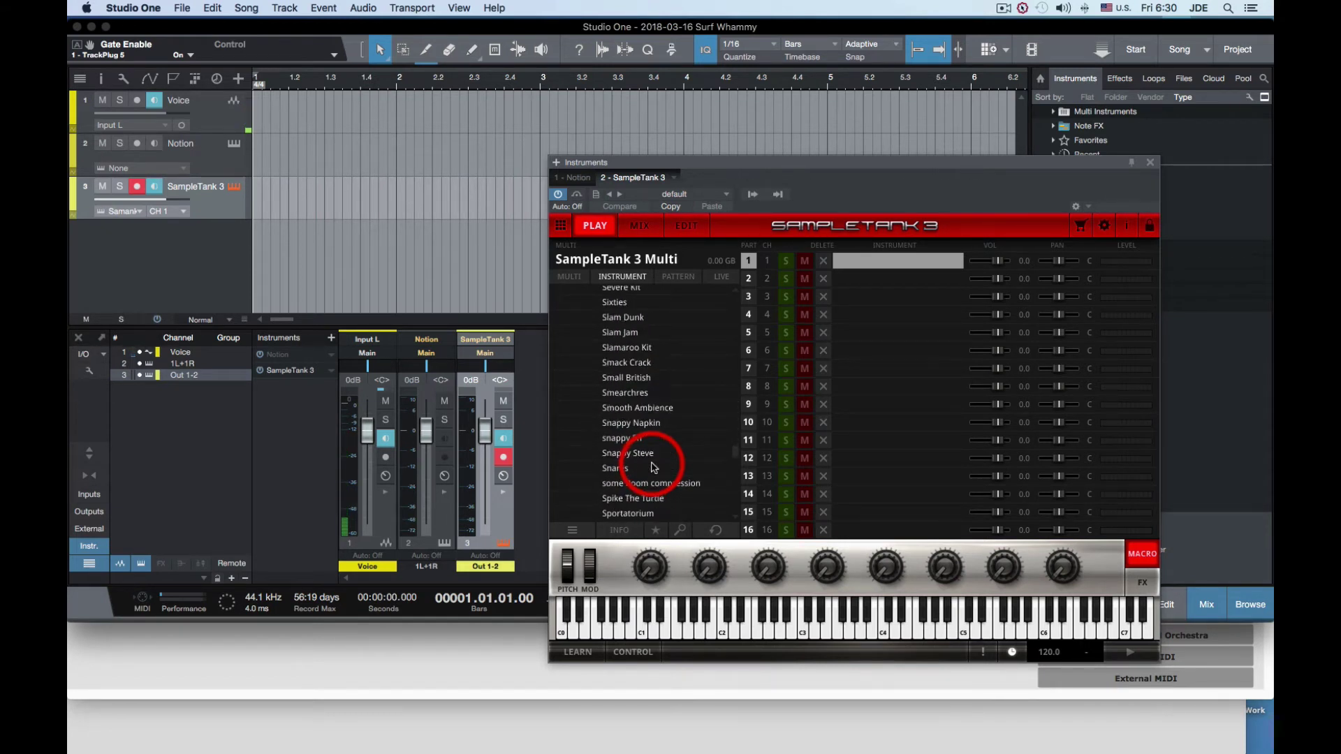
scroll(653, 468, down, 3)
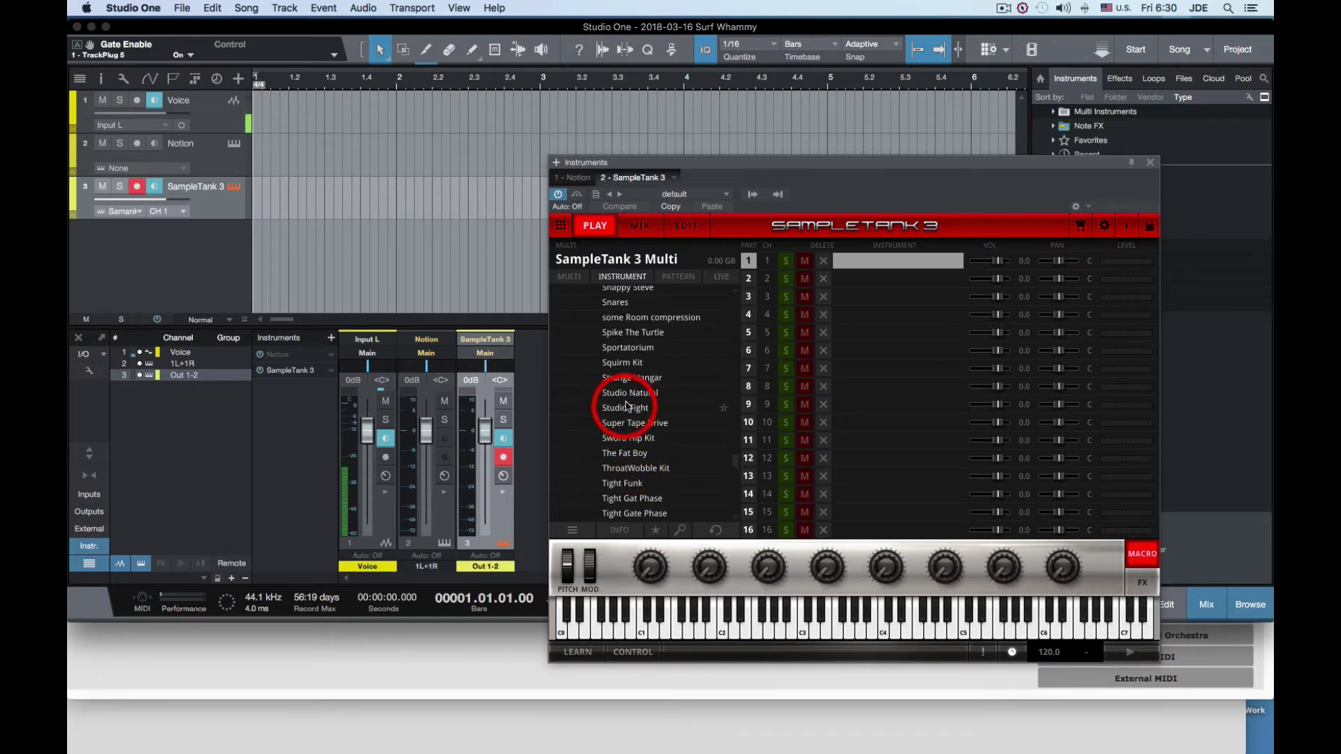
Load Studio Natural into part 1, pan it to L64, and close SampleTank 3
click(629, 395)
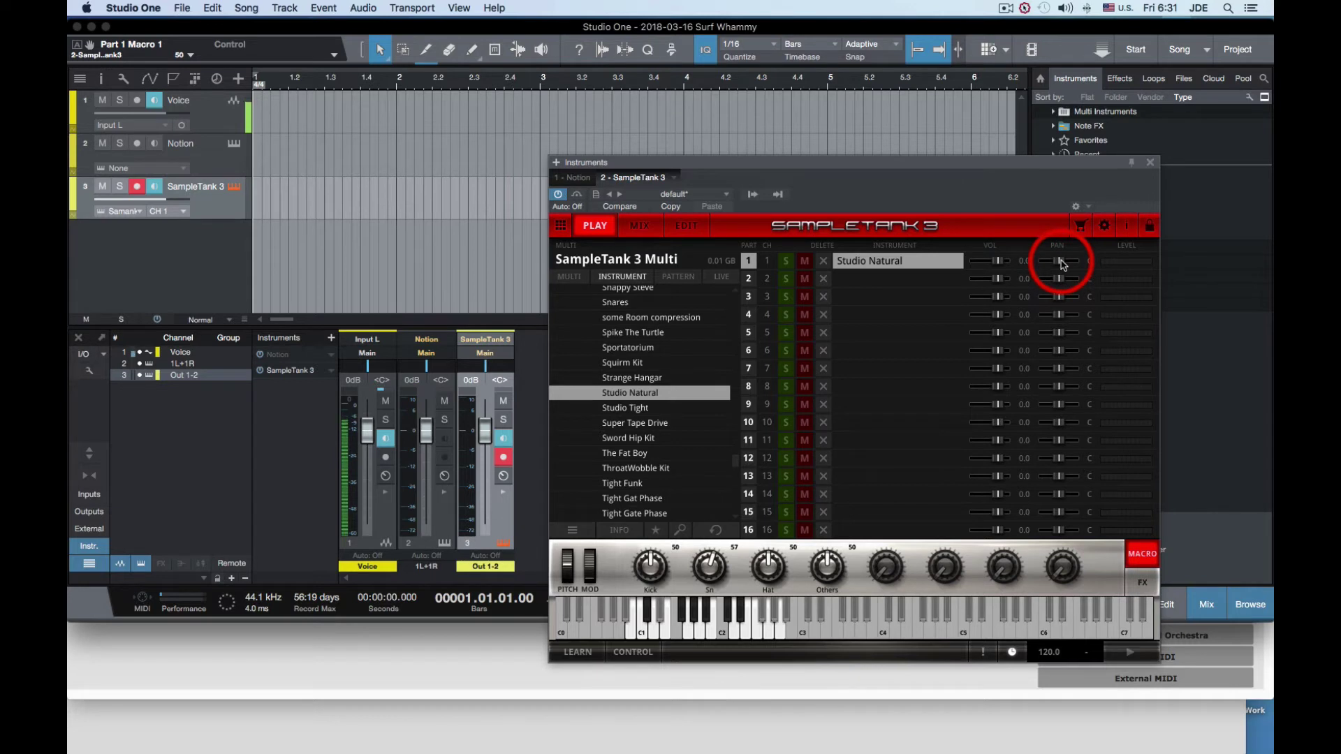
drag(1060, 263, 1040, 270)
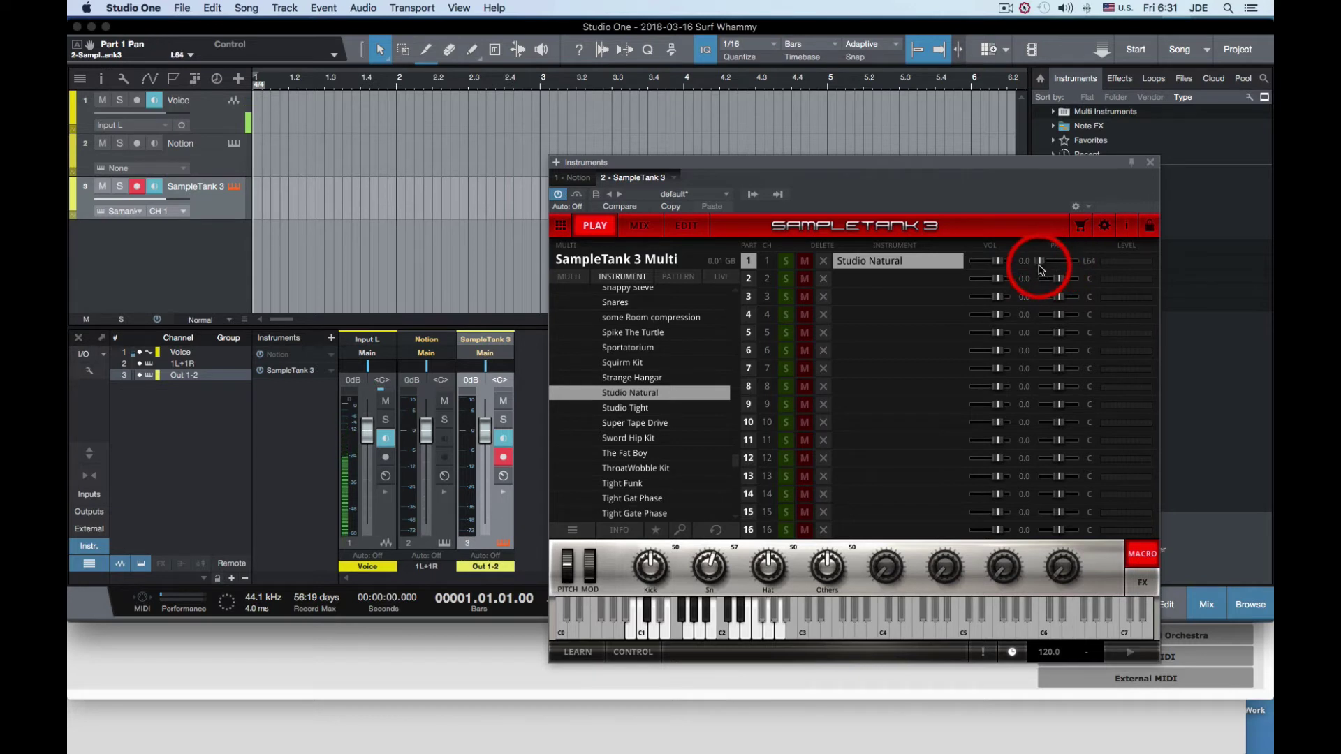
click(1151, 163)
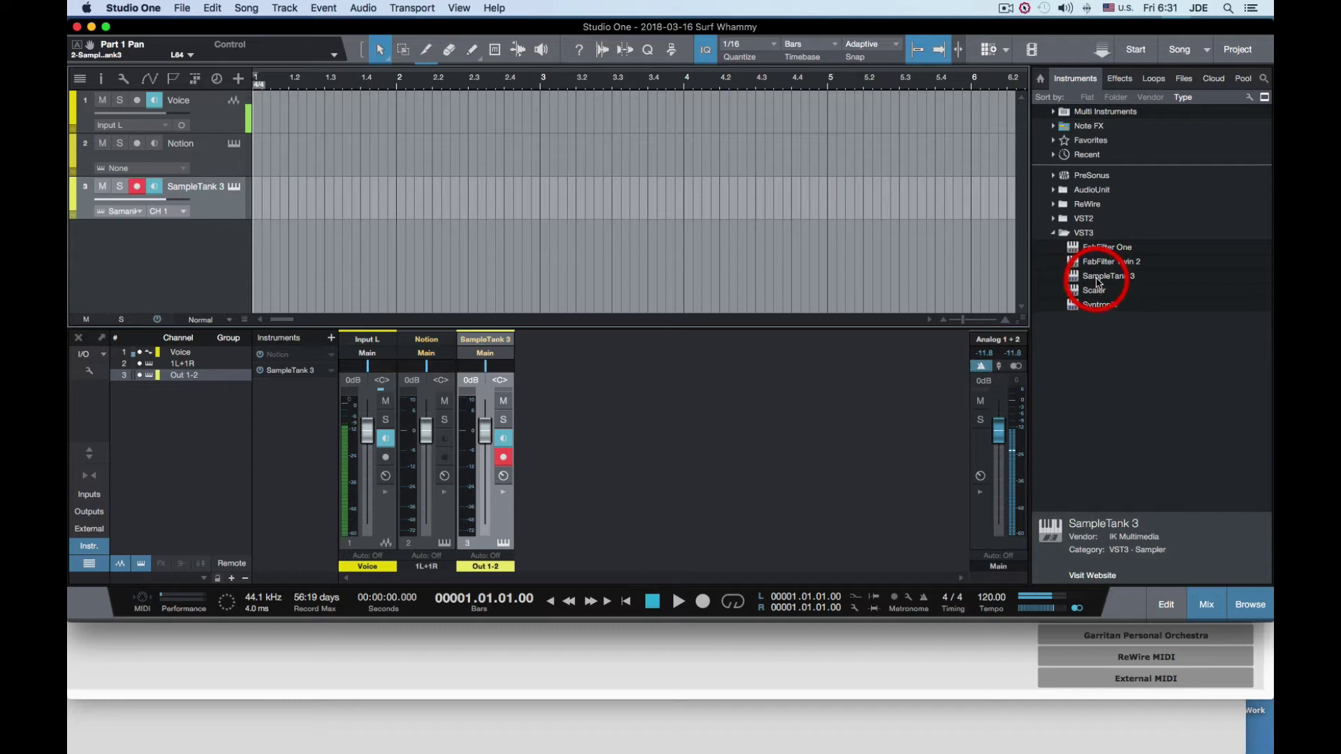
Add another SampleTank 3 track with Studio Natural on part 1 panned 63R
drag(1097, 281, 751, 242)
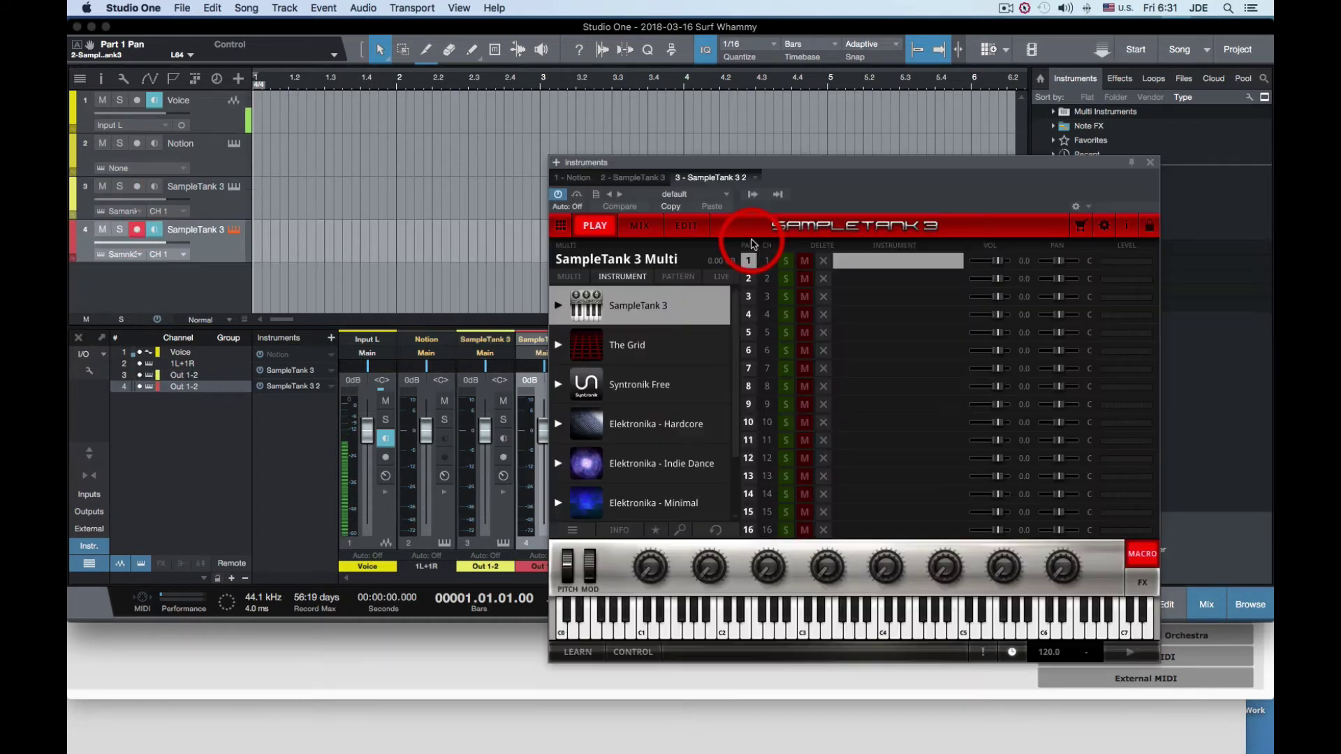
double_click(629, 347)
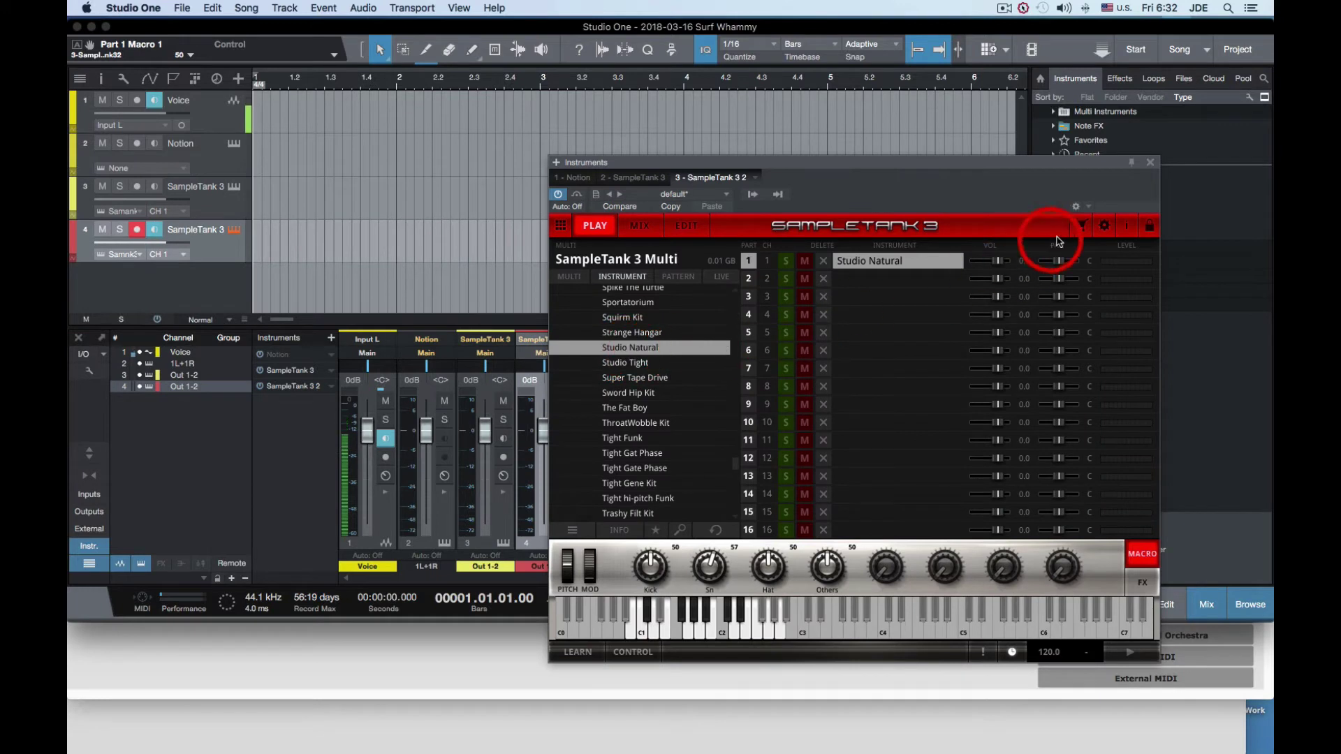
drag(1059, 260, 1085, 265)
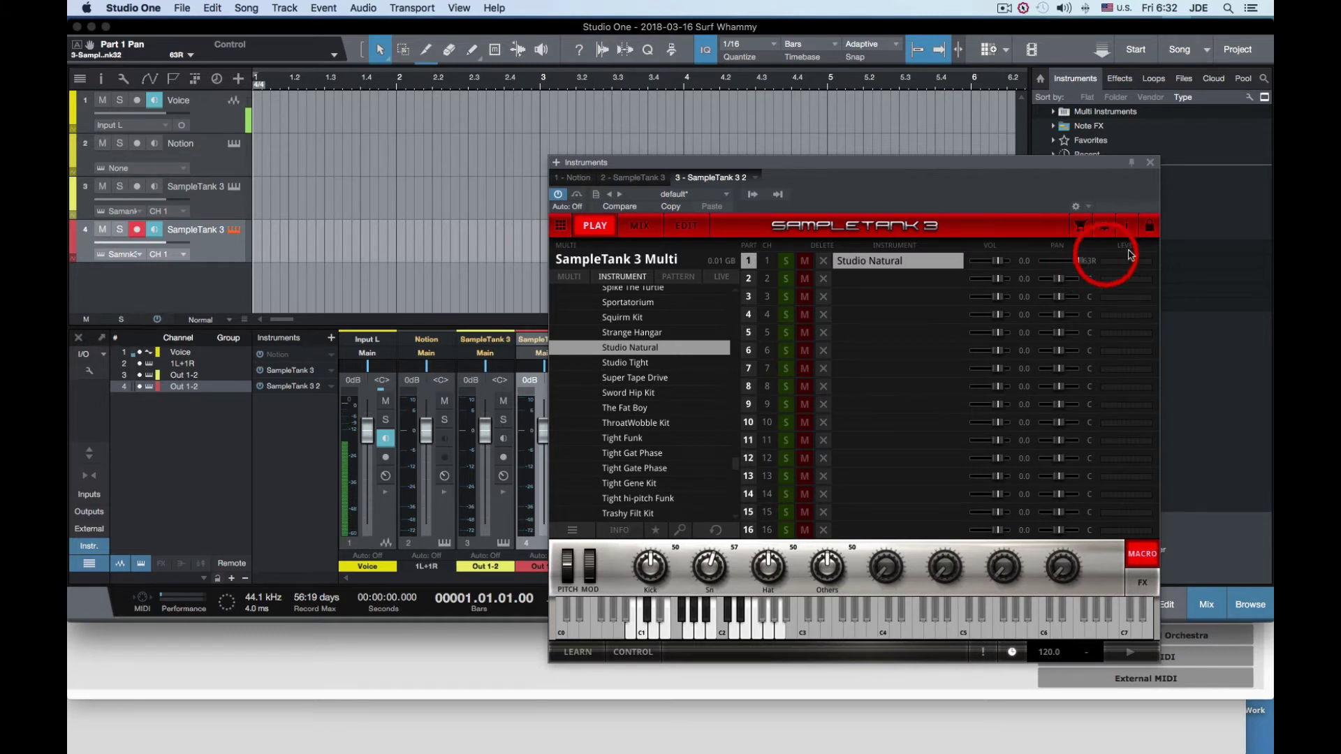
click(1150, 163)
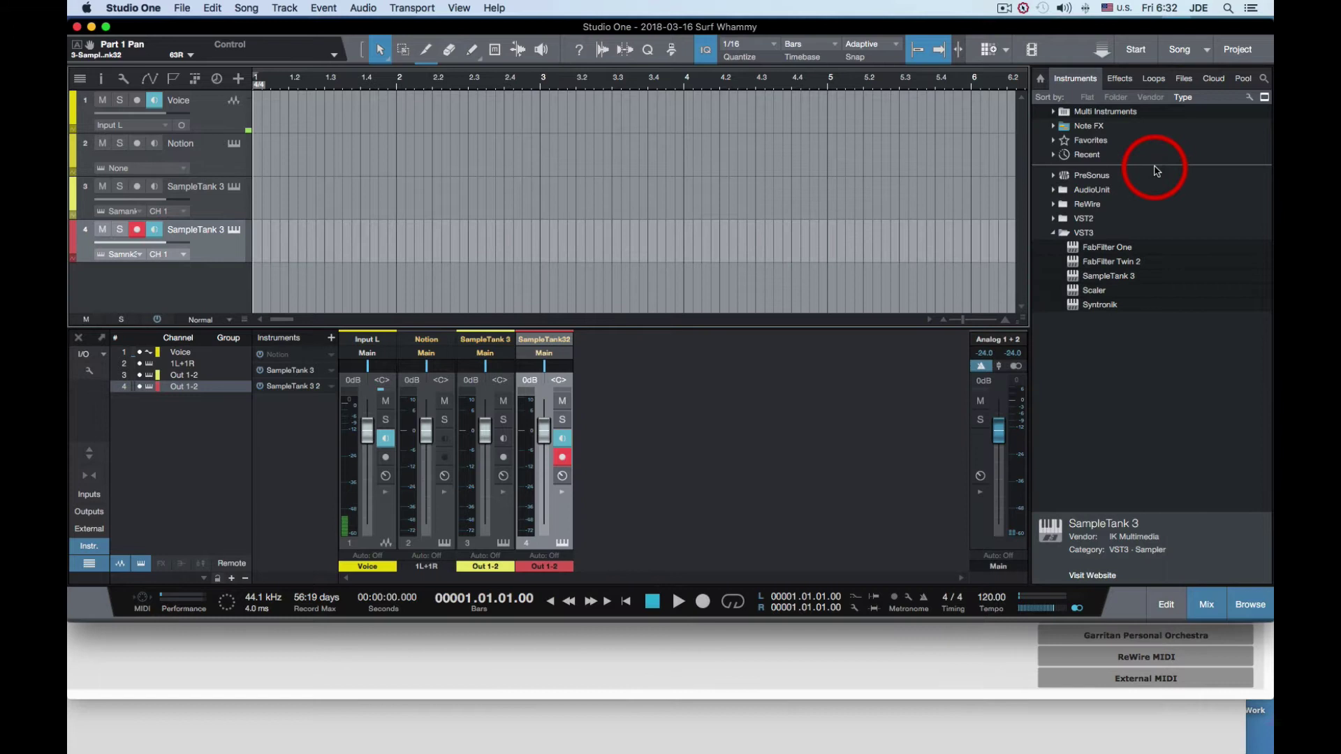
Add two more SampleTank 3 instrument tracks, closing each plugin window
click(1078, 276)
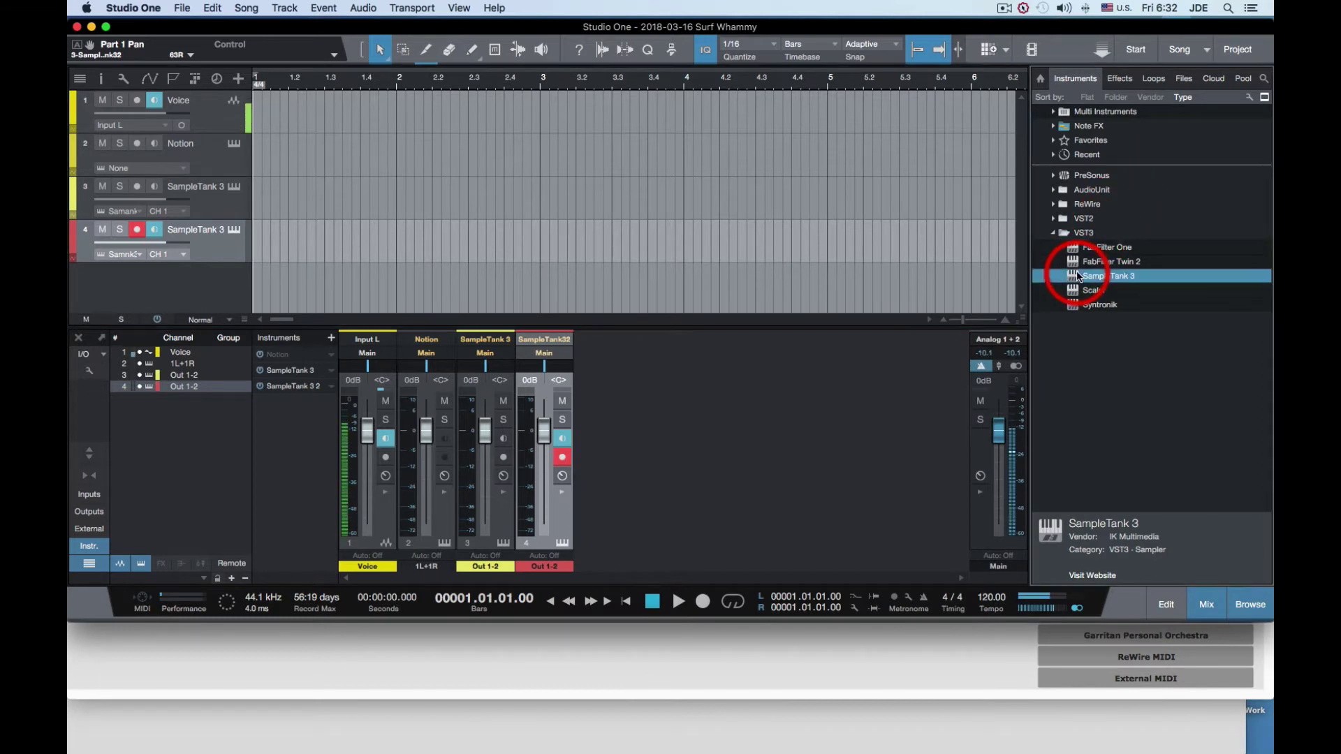
drag(1077, 276, 878, 282)
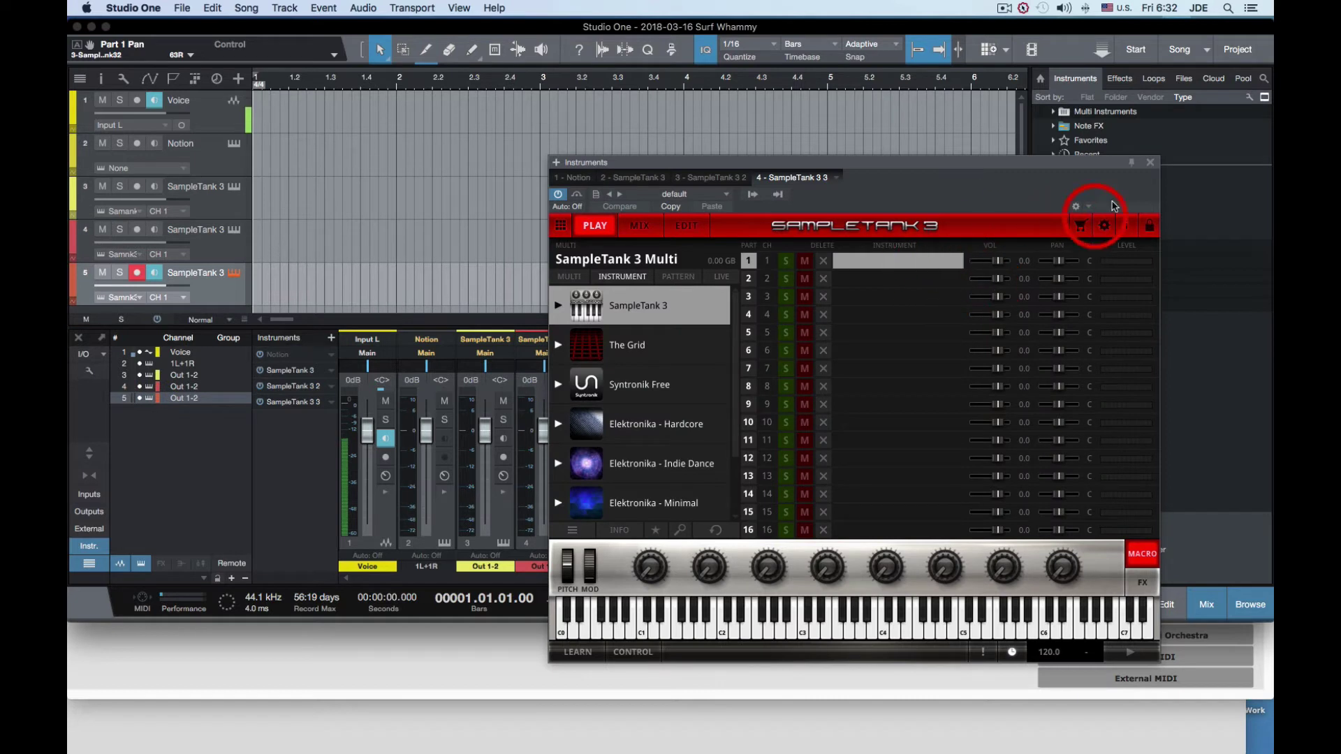
click(1150, 163)
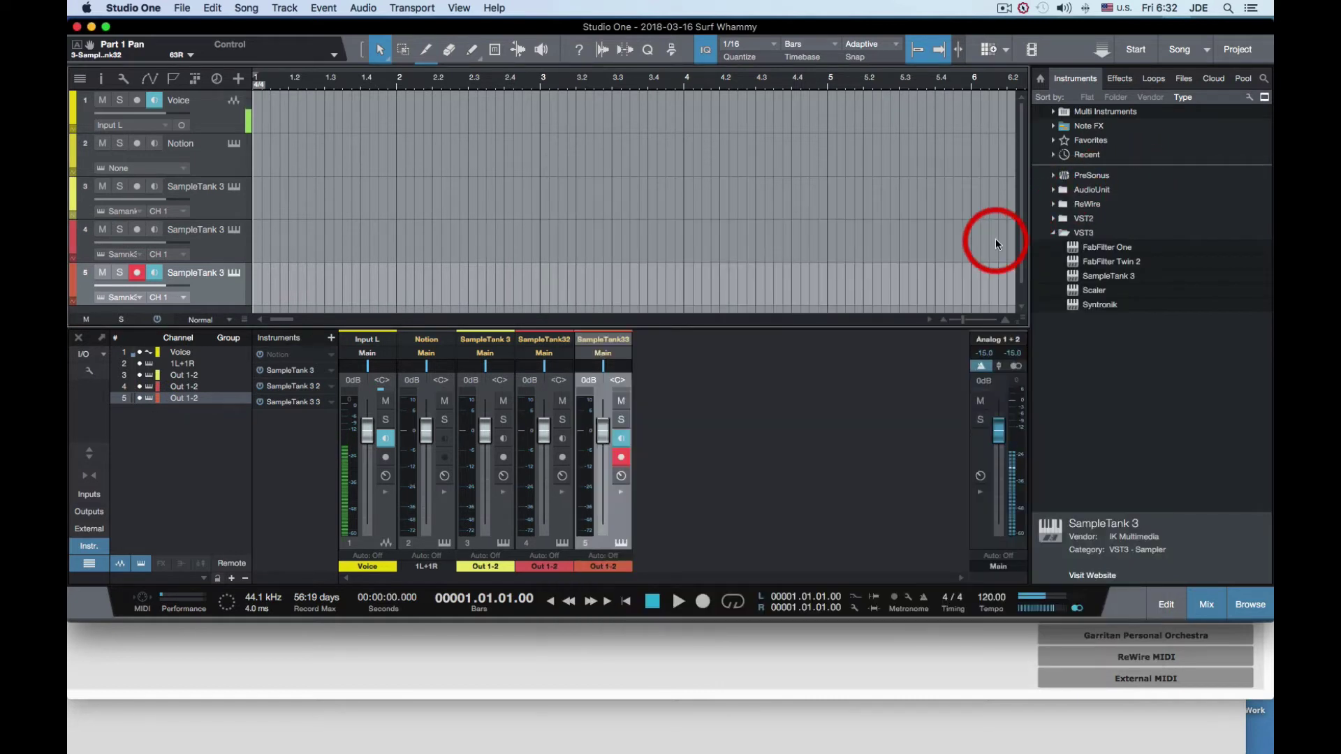
scroll(995, 238, down, 1)
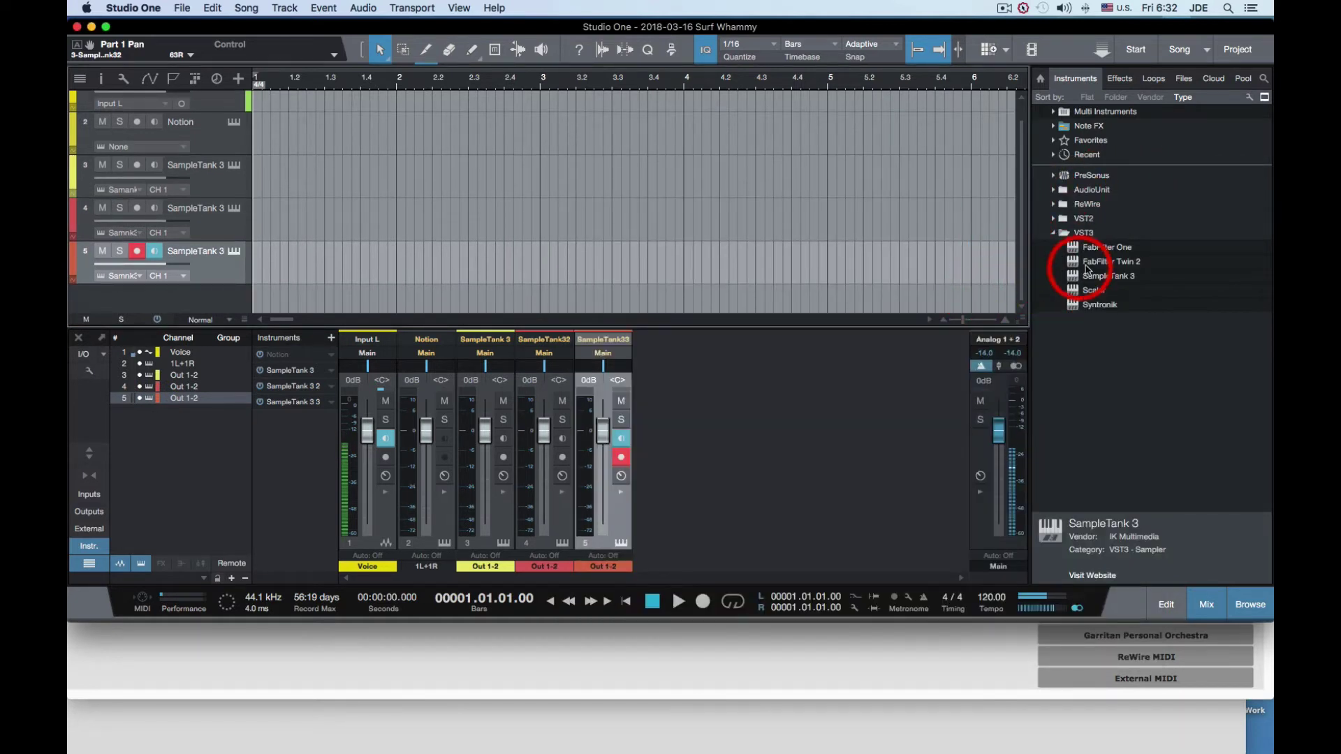
drag(1094, 276, 928, 301)
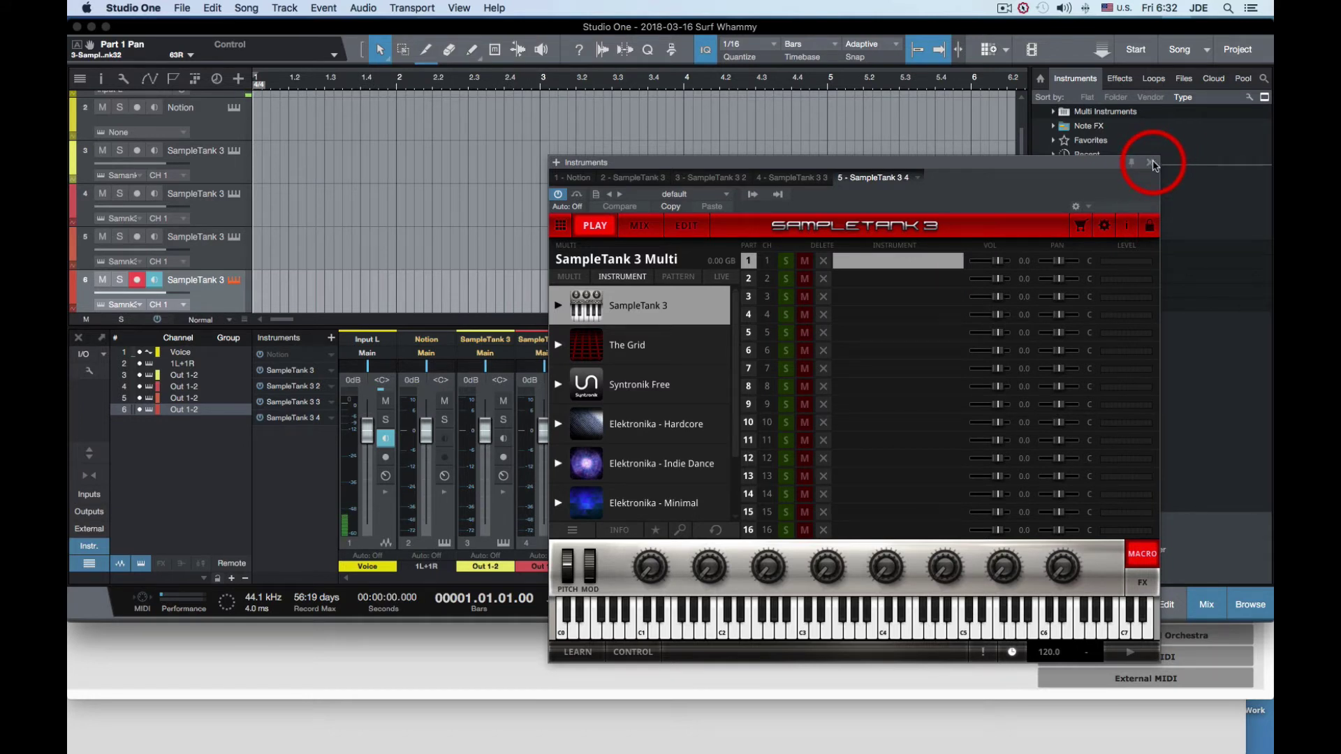
click(1151, 163)
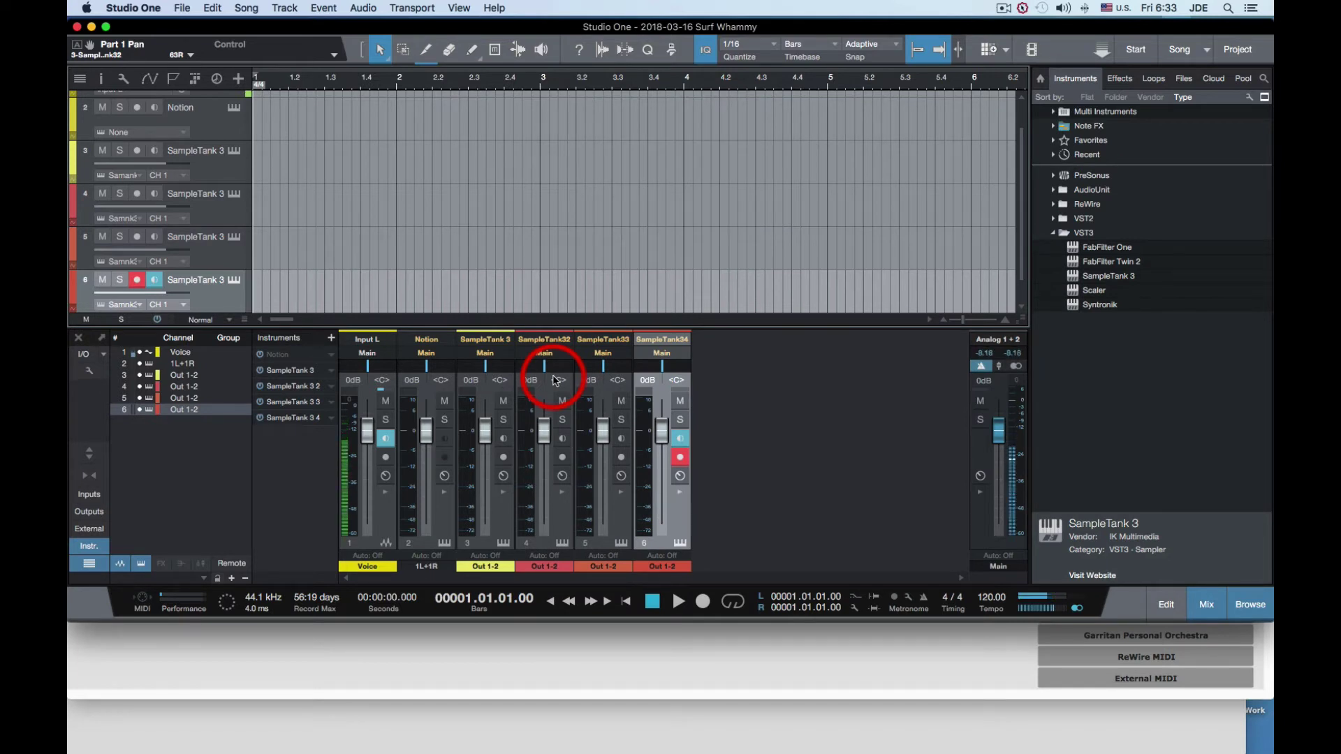
In Notion, add staves on ReWire Bus 1 channels 1 through 4
click(554, 646)
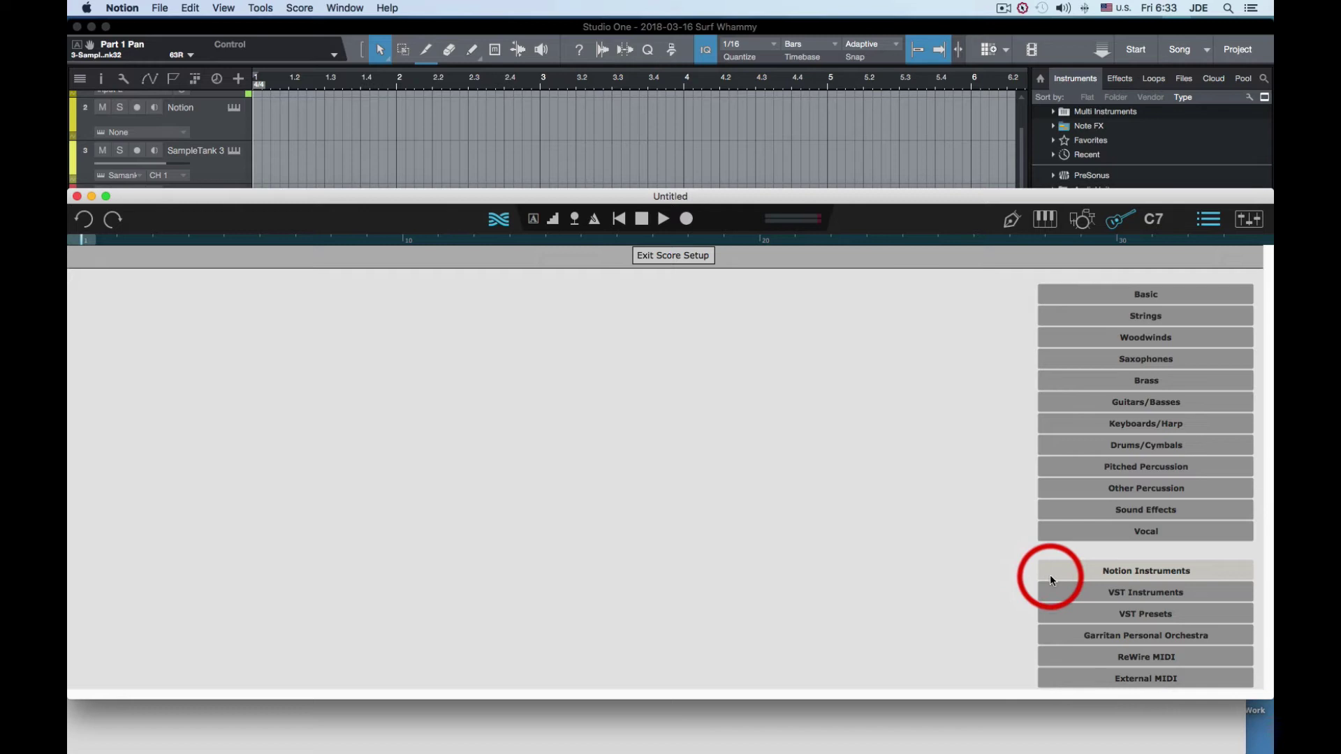
click(1134, 659)
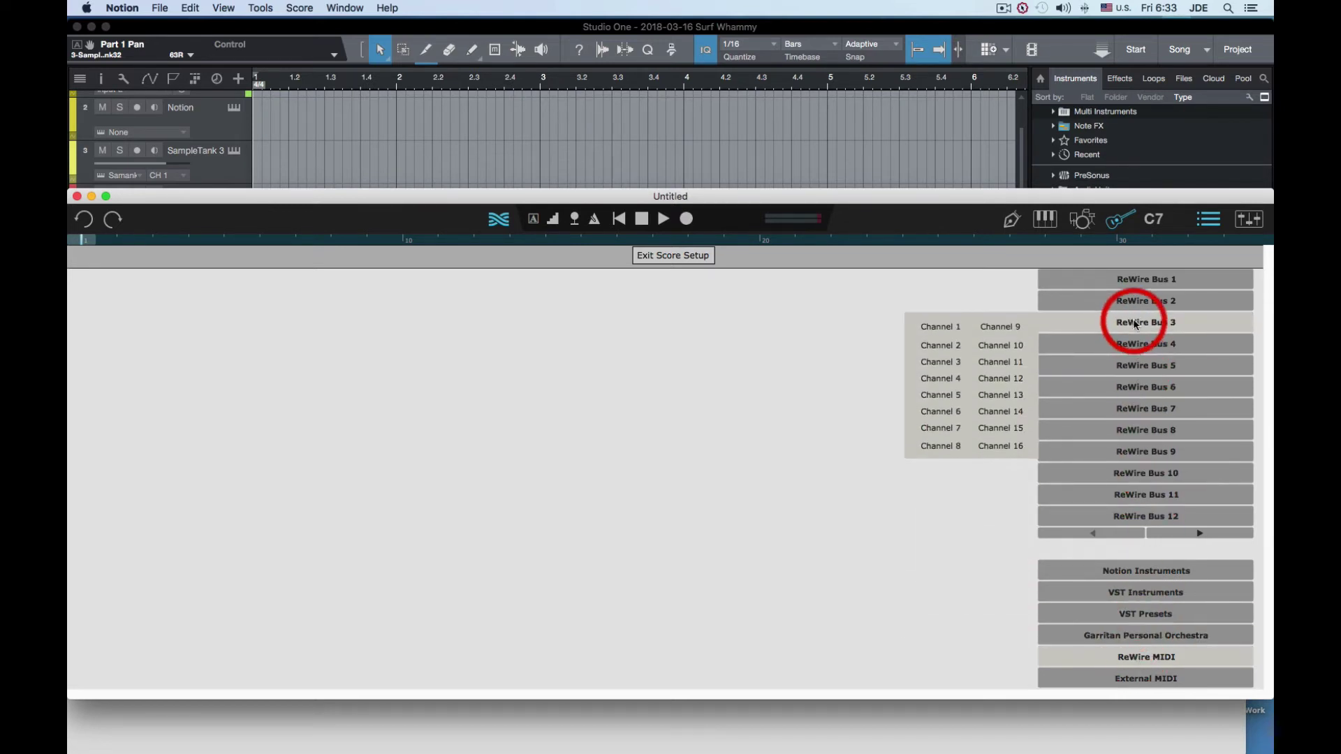
mouse_move(1121, 302)
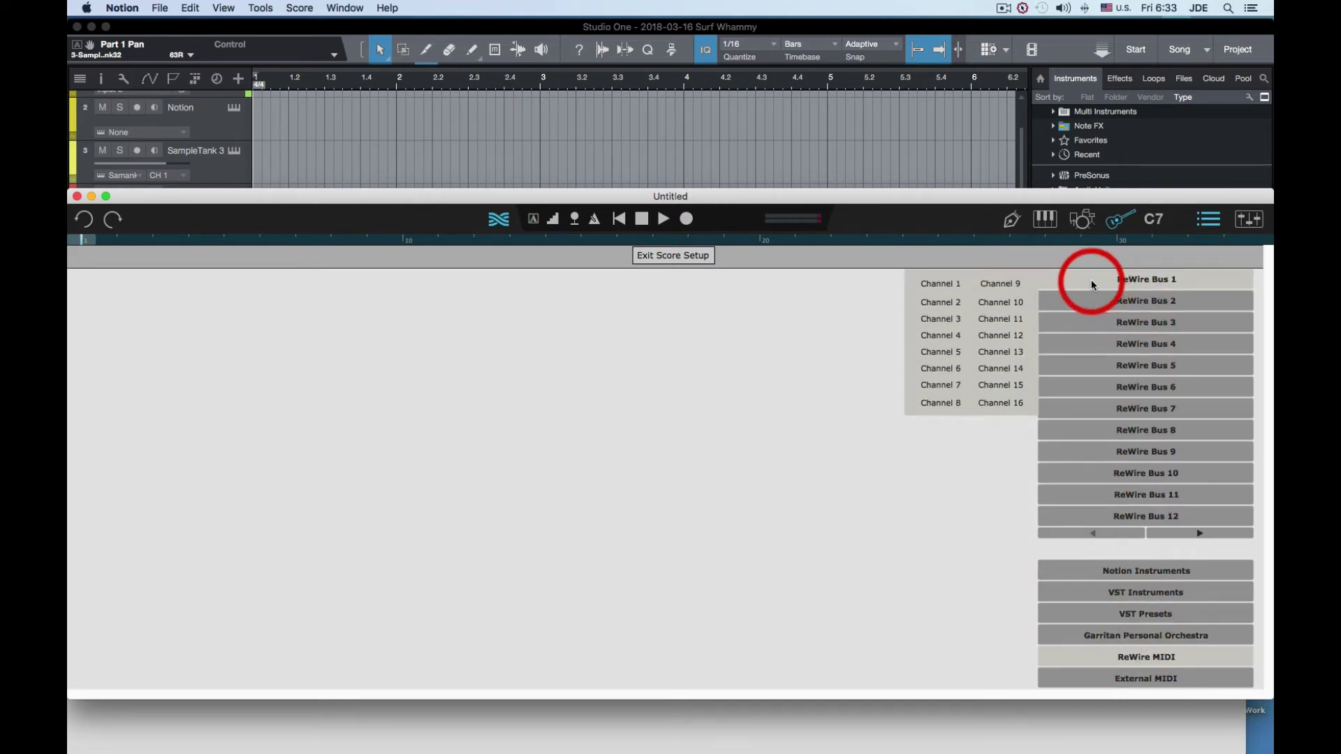
click(947, 286)
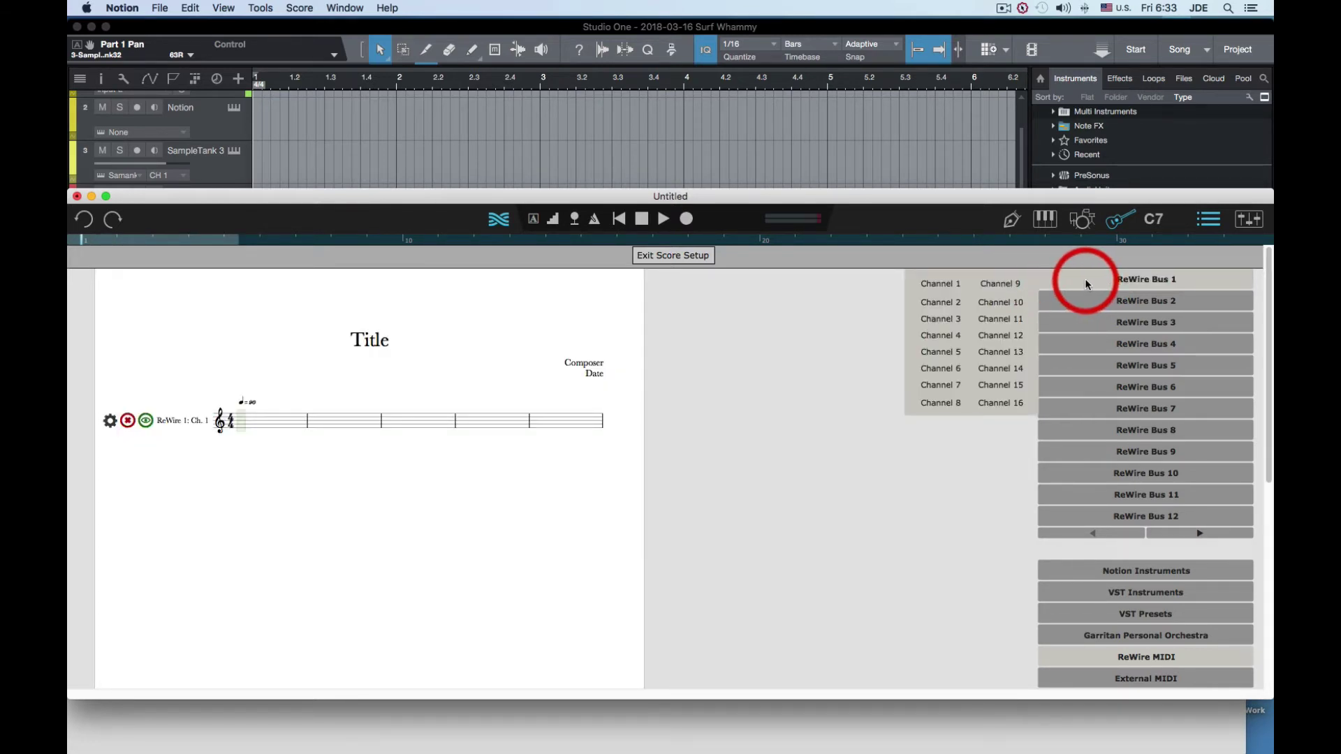
click(942, 302)
click(1042, 280)
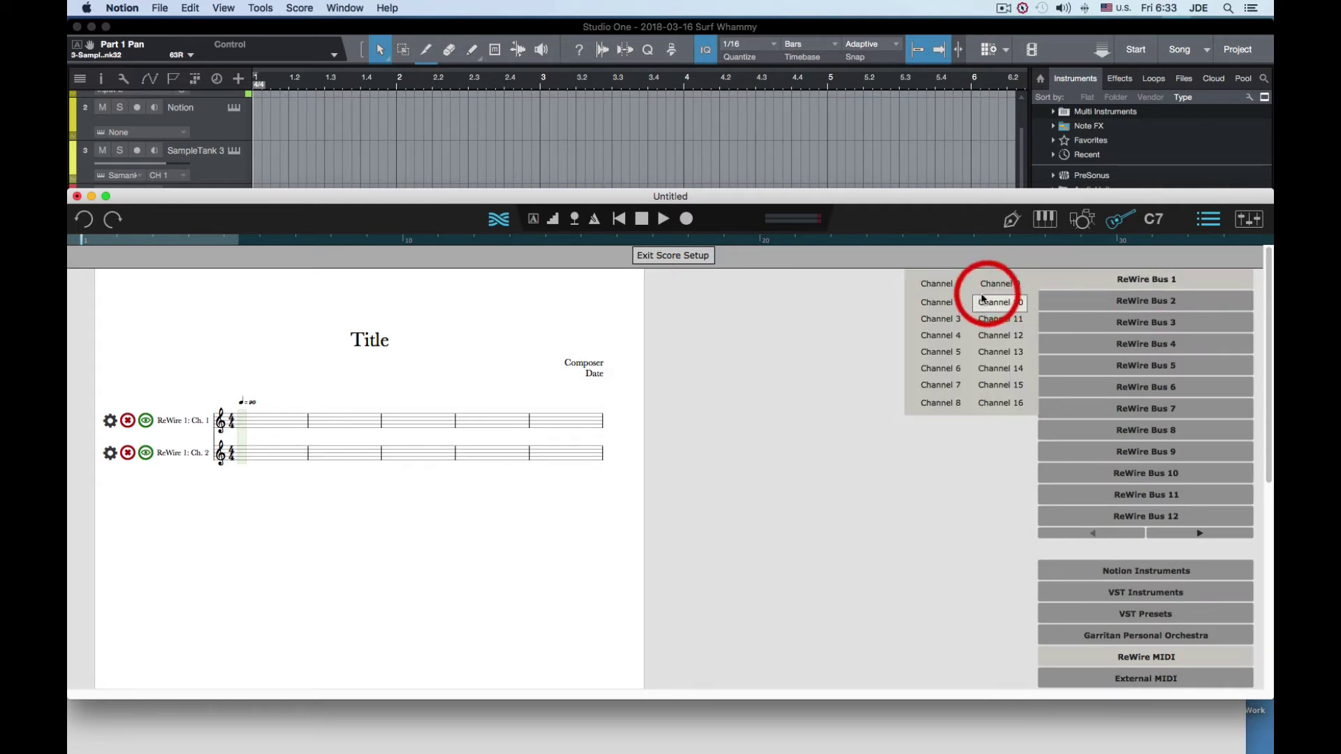
click(948, 320)
click(1051, 280)
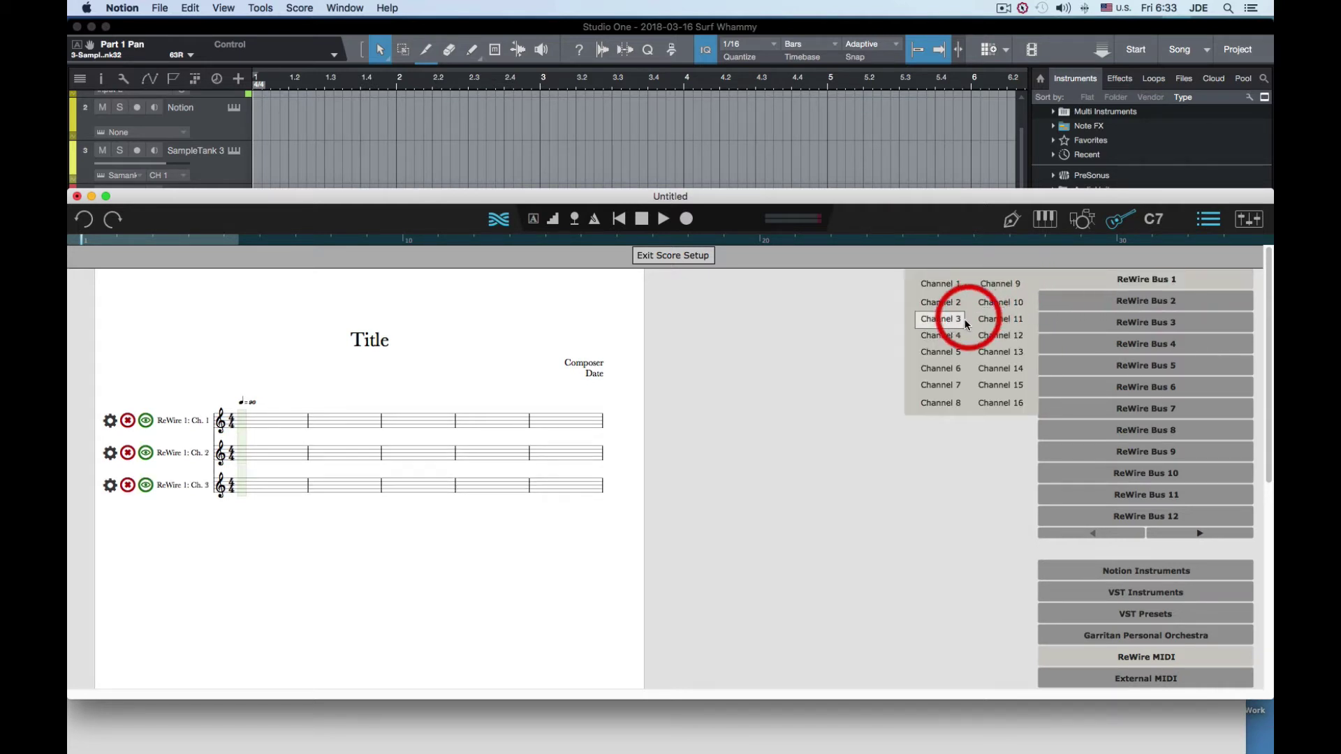
click(955, 336)
Add staves on ReWire Bus 1 channels 5 through 8
click(1076, 282)
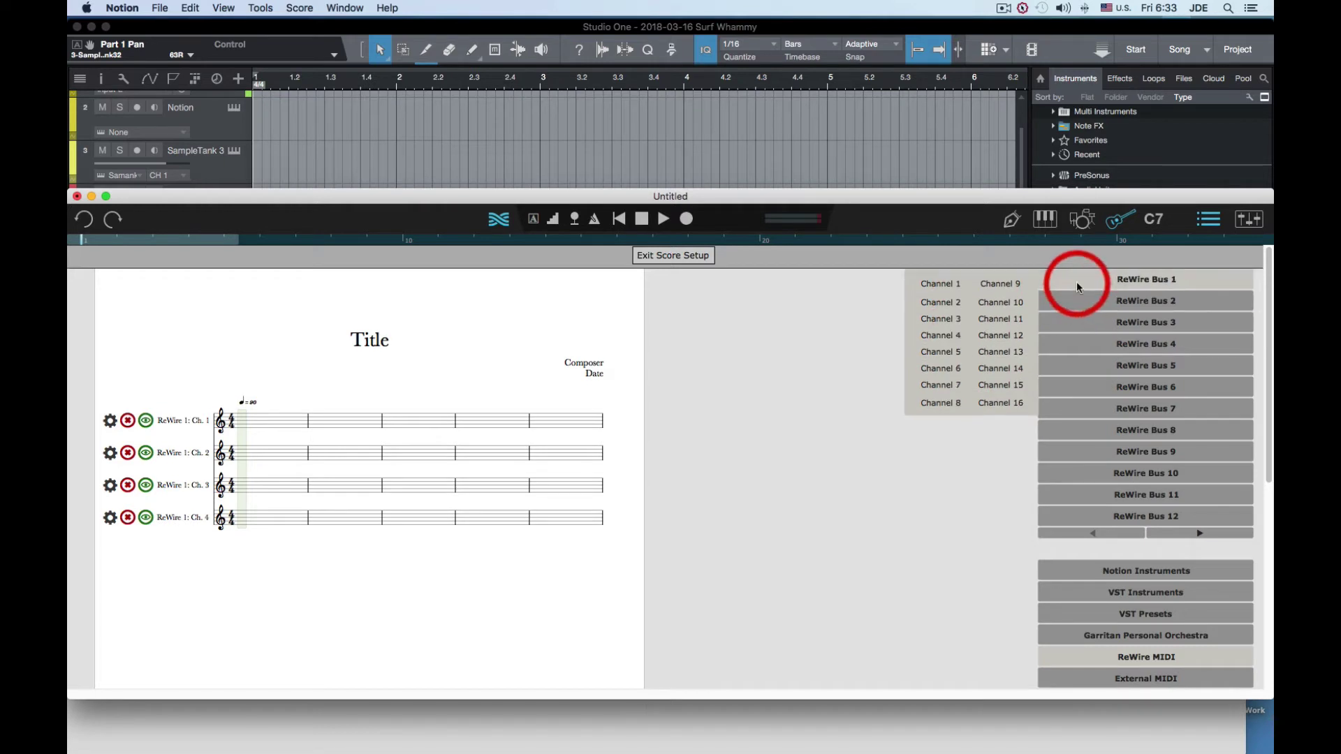
click(944, 351)
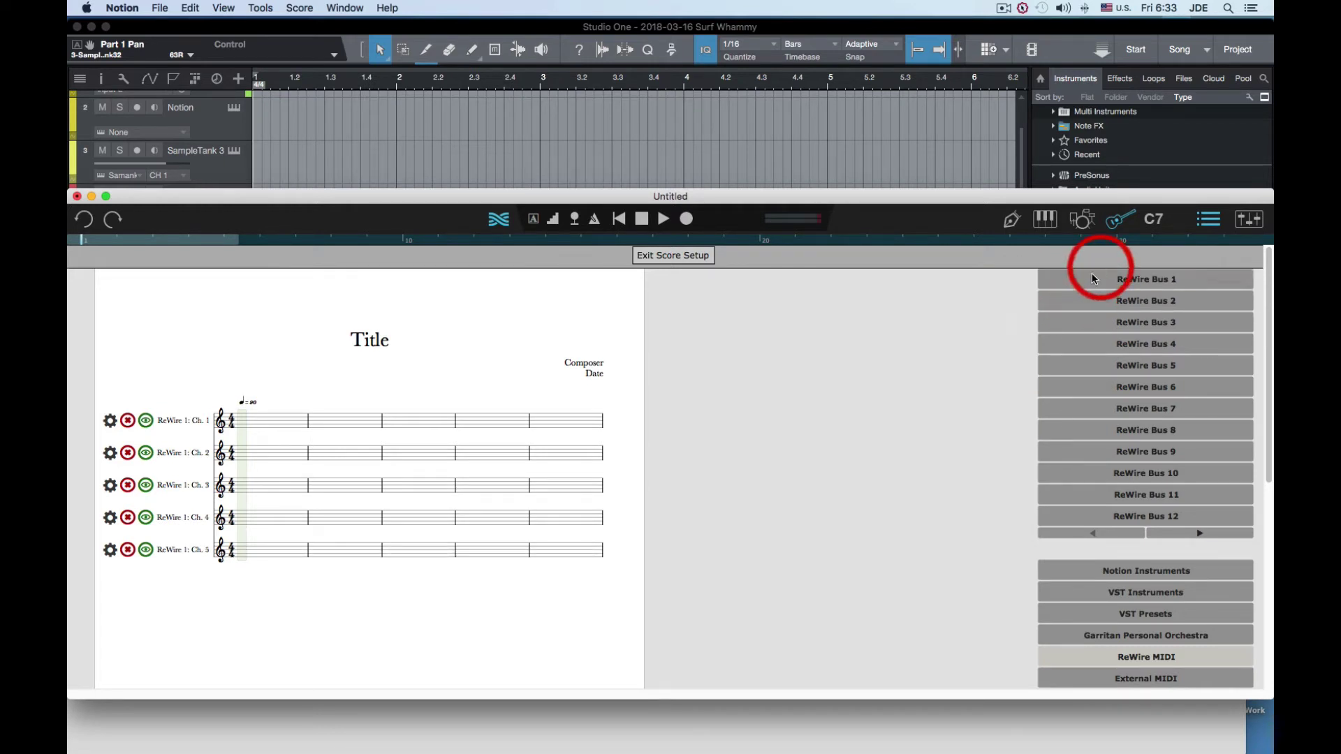
click(1068, 279)
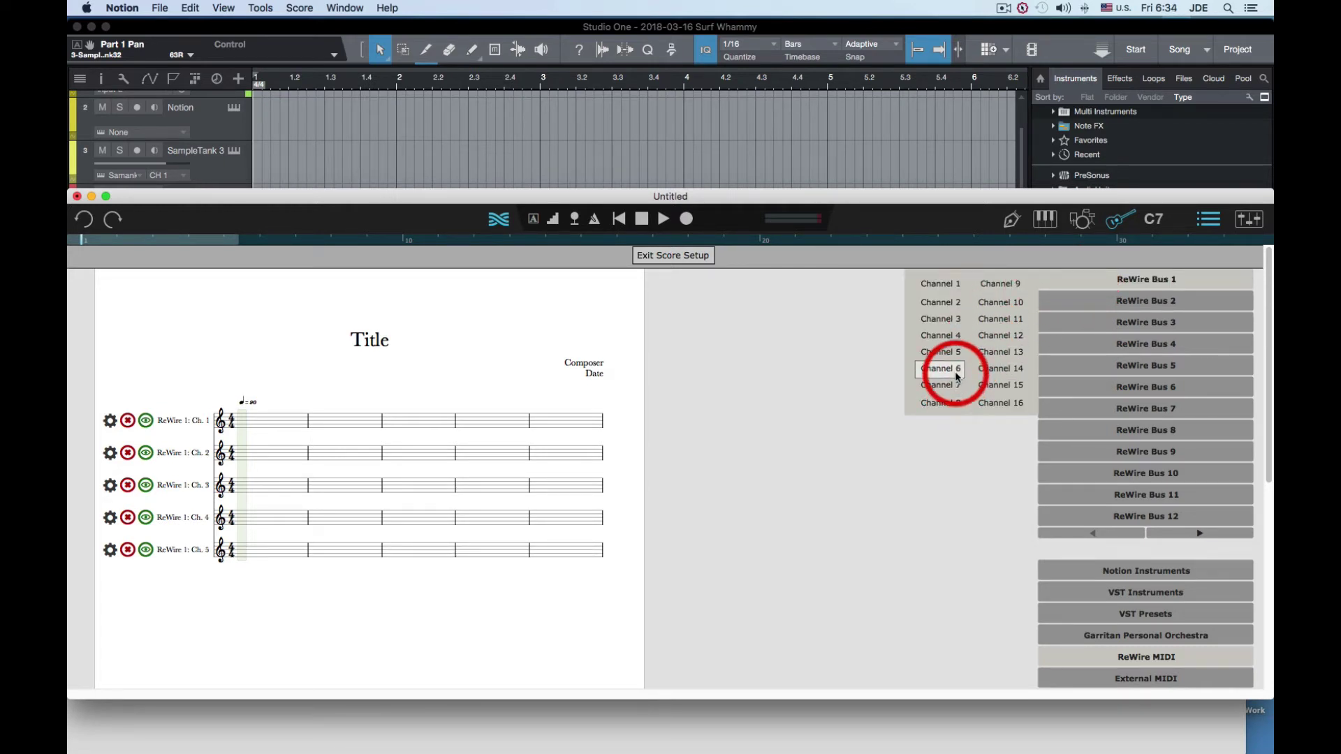
click(947, 368)
click(1079, 279)
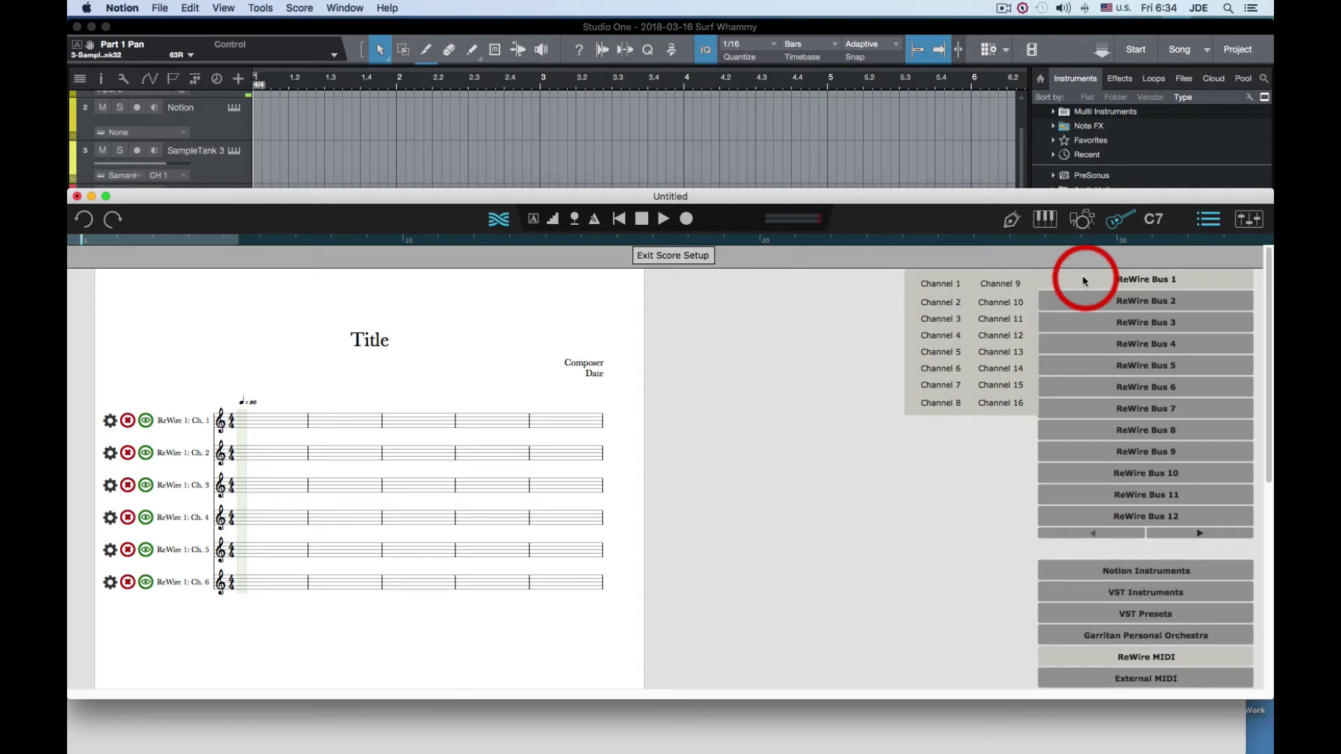
click(958, 389)
click(1060, 313)
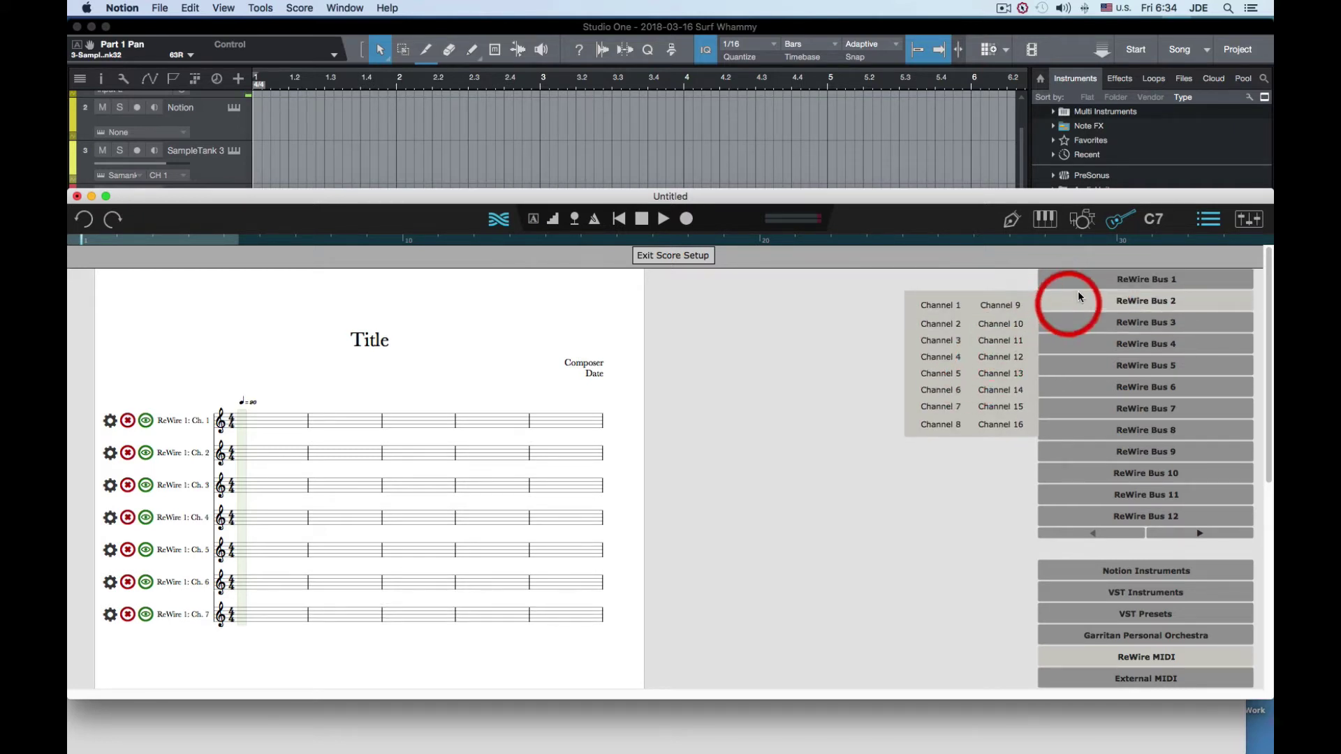
mouse_move(1060, 285)
drag(1059, 284, 954, 400)
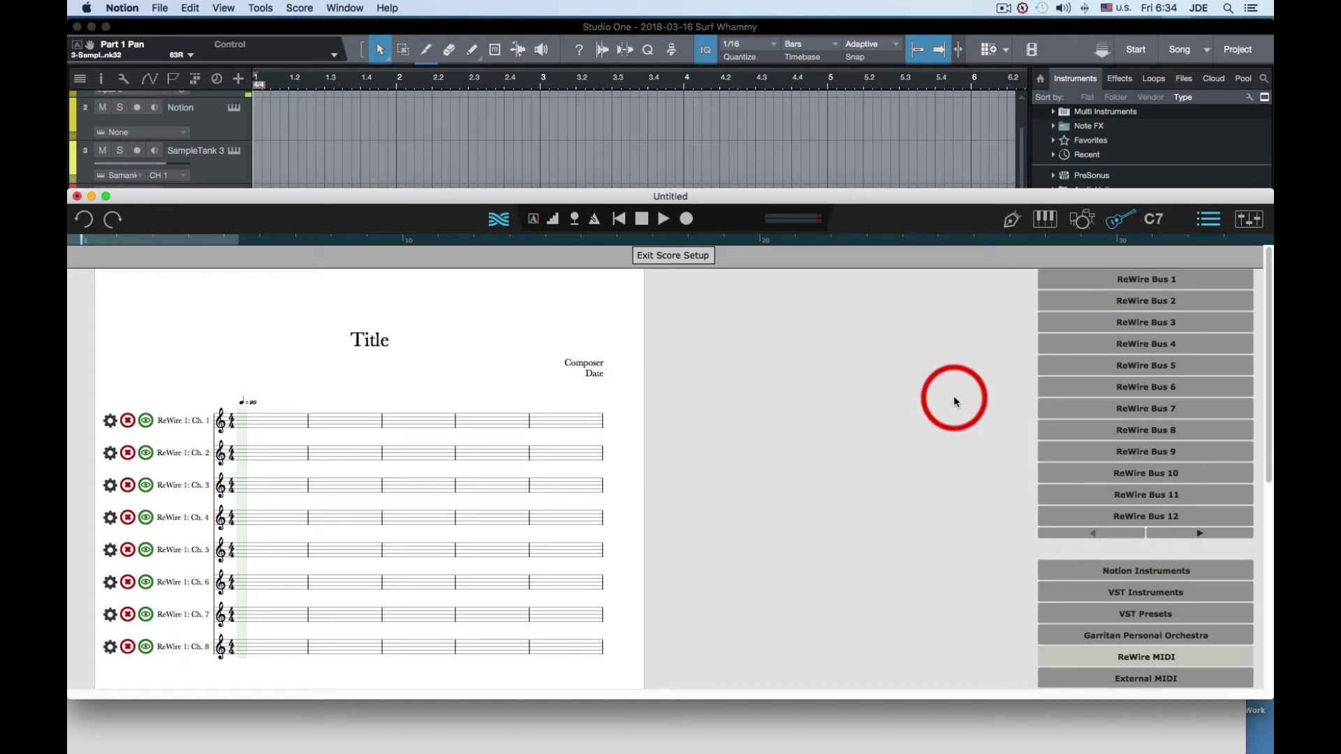
Exit Score Setup and zoom in on the Notion score page
click(685, 257)
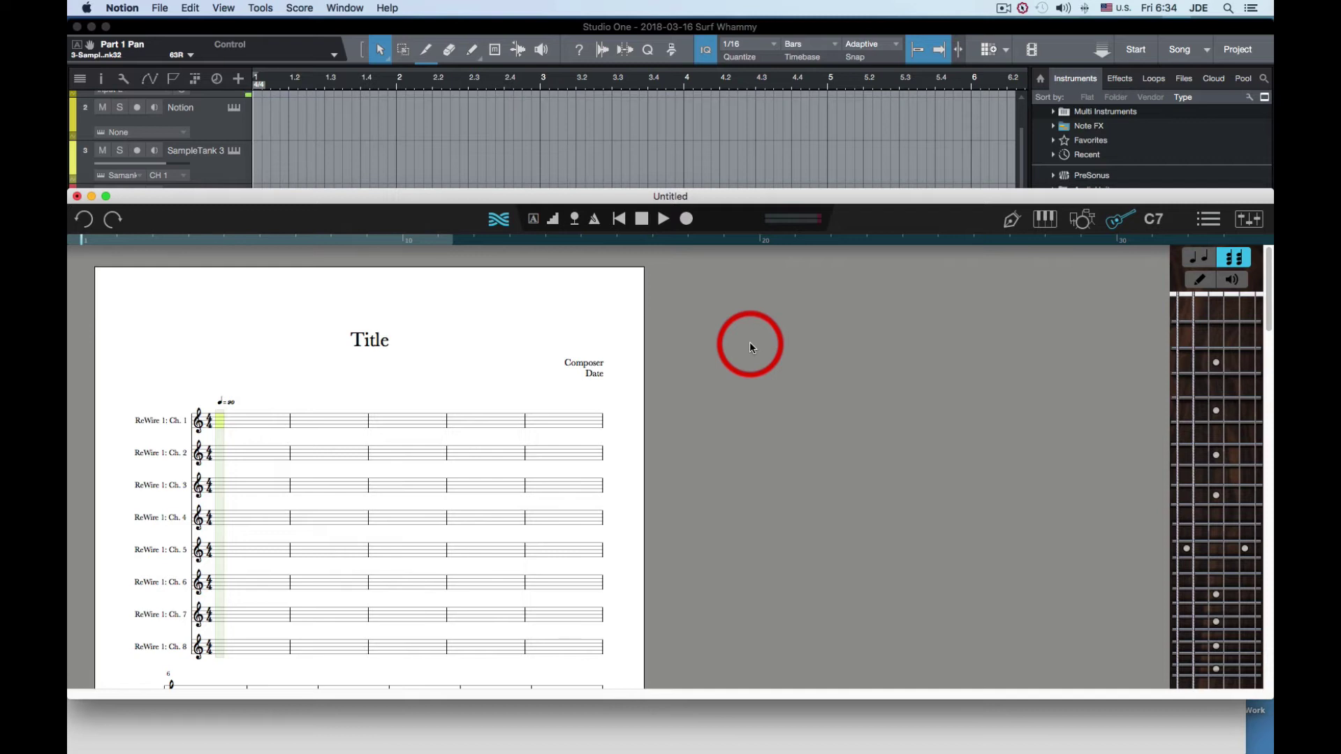
key(super+equal)
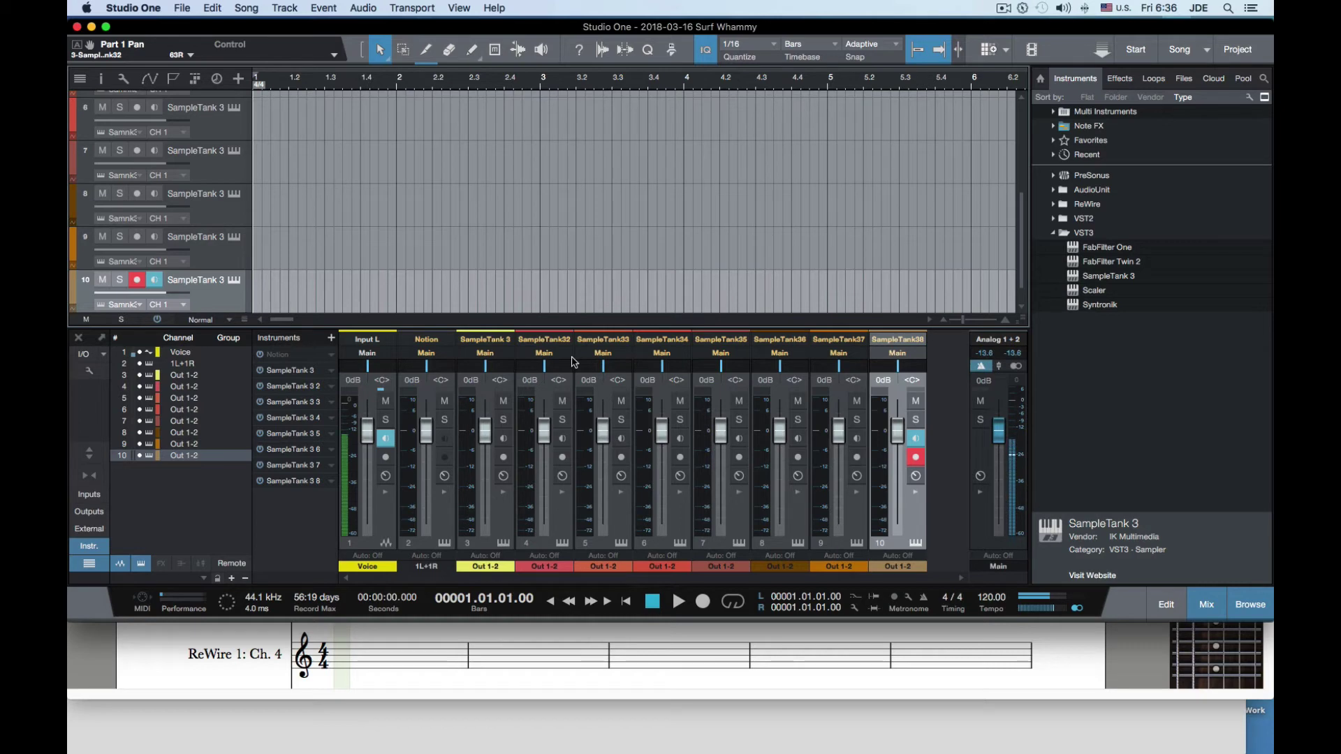
Route the first SampleTank 3's CH 1 input to Notion, Bus 1 - Channel 1
click(491, 345)
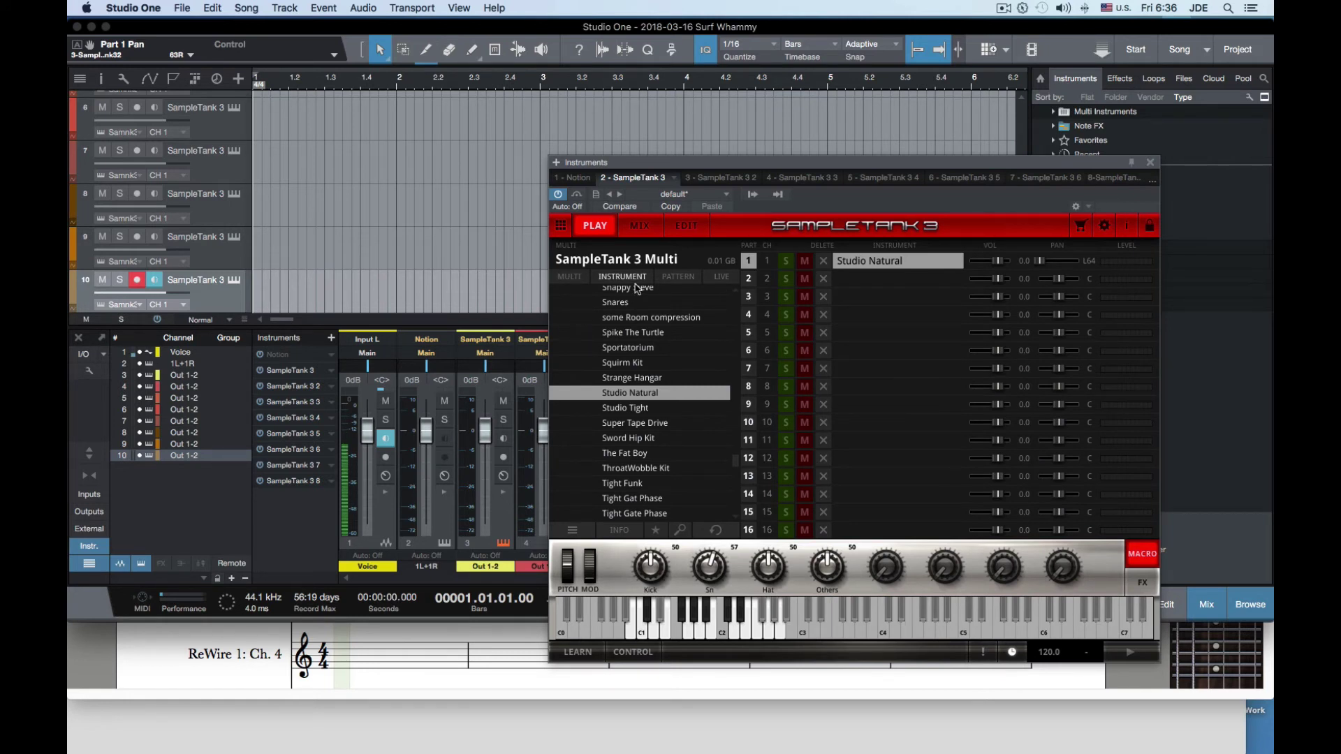
click(778, 198)
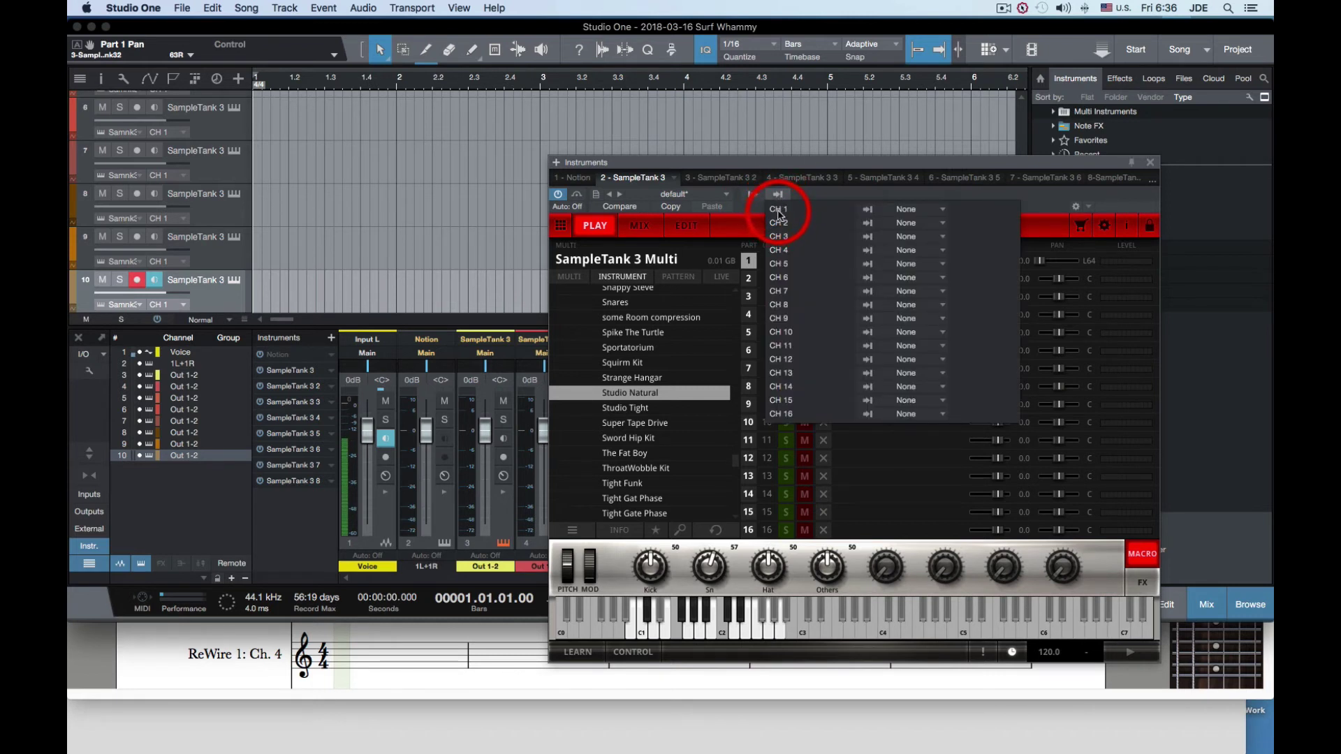
click(914, 210)
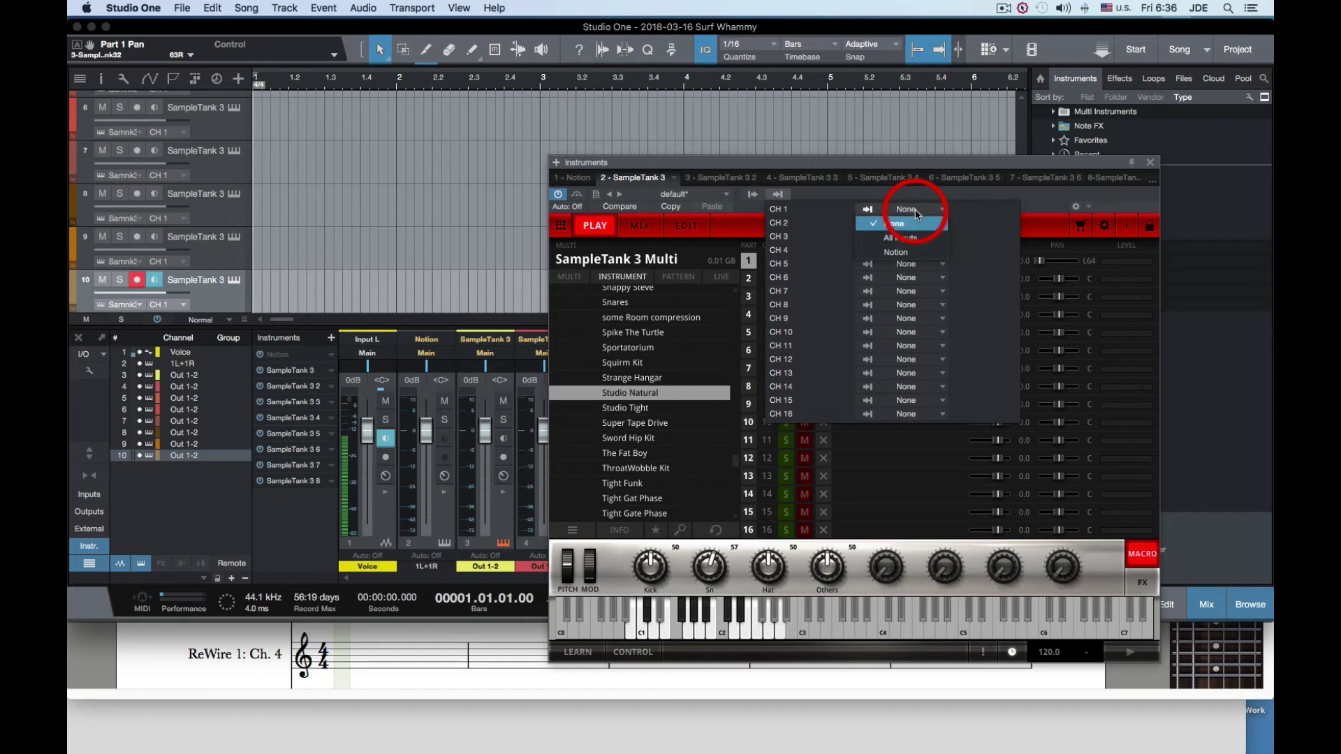
click(903, 253)
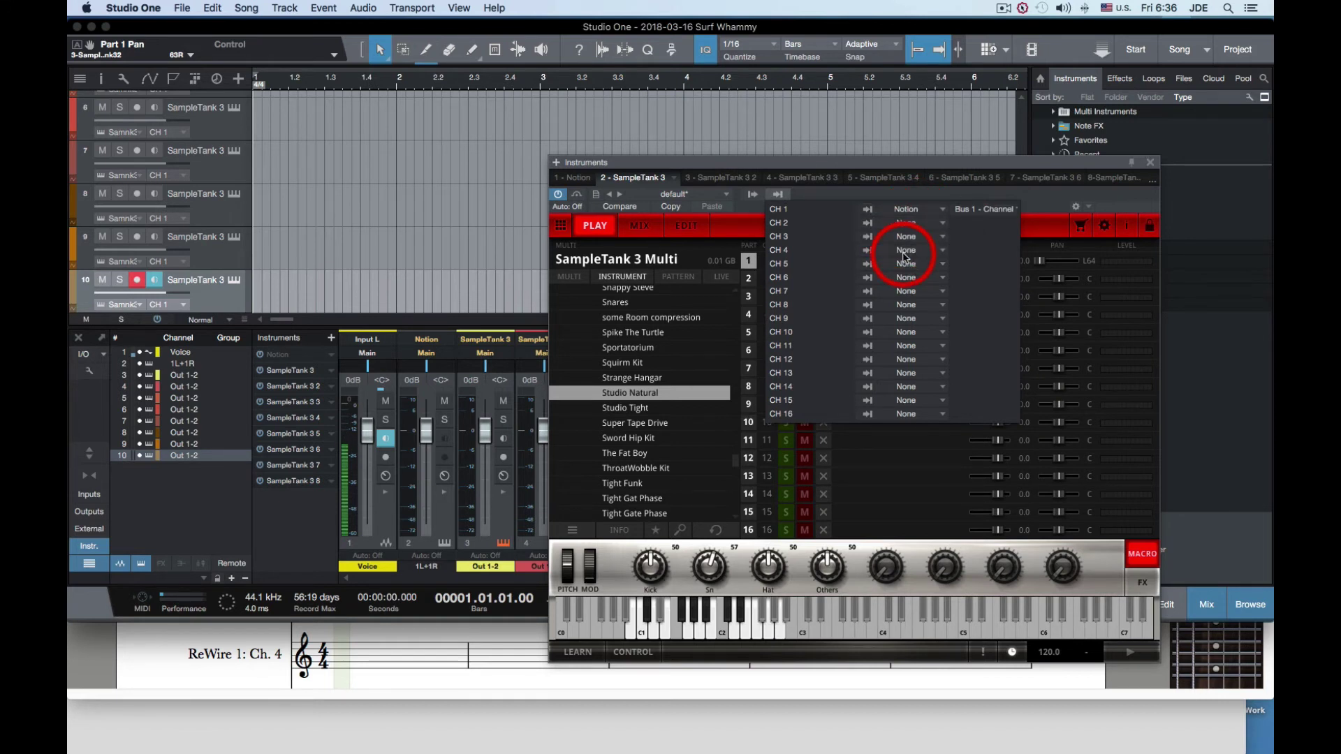
click(1002, 211)
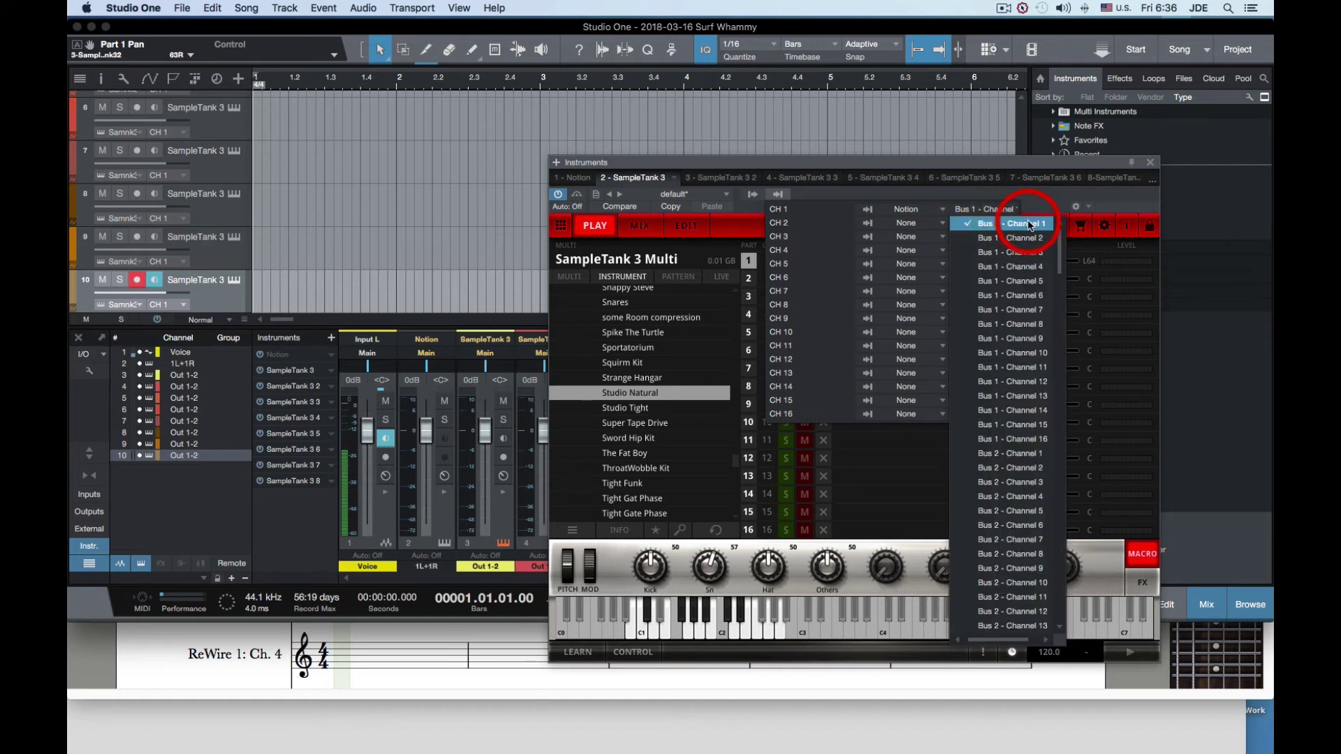
click(1002, 211)
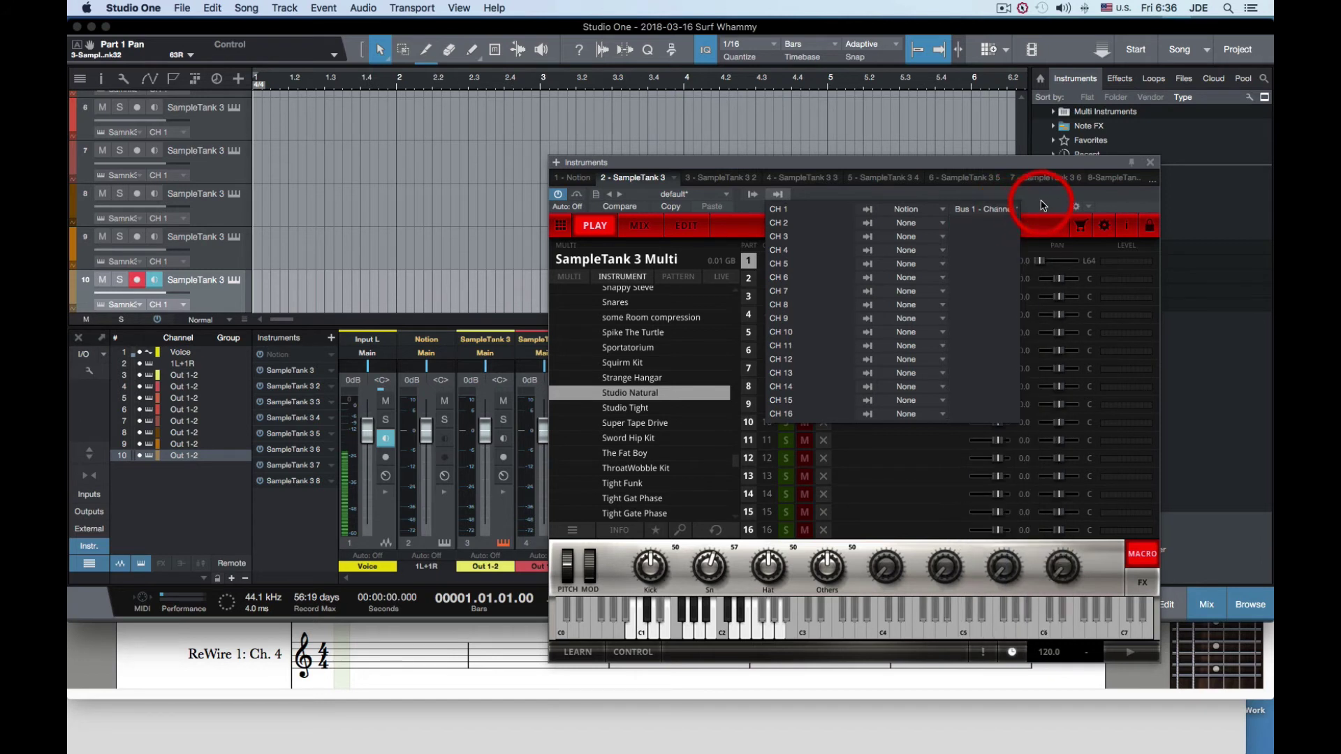
click(1042, 204)
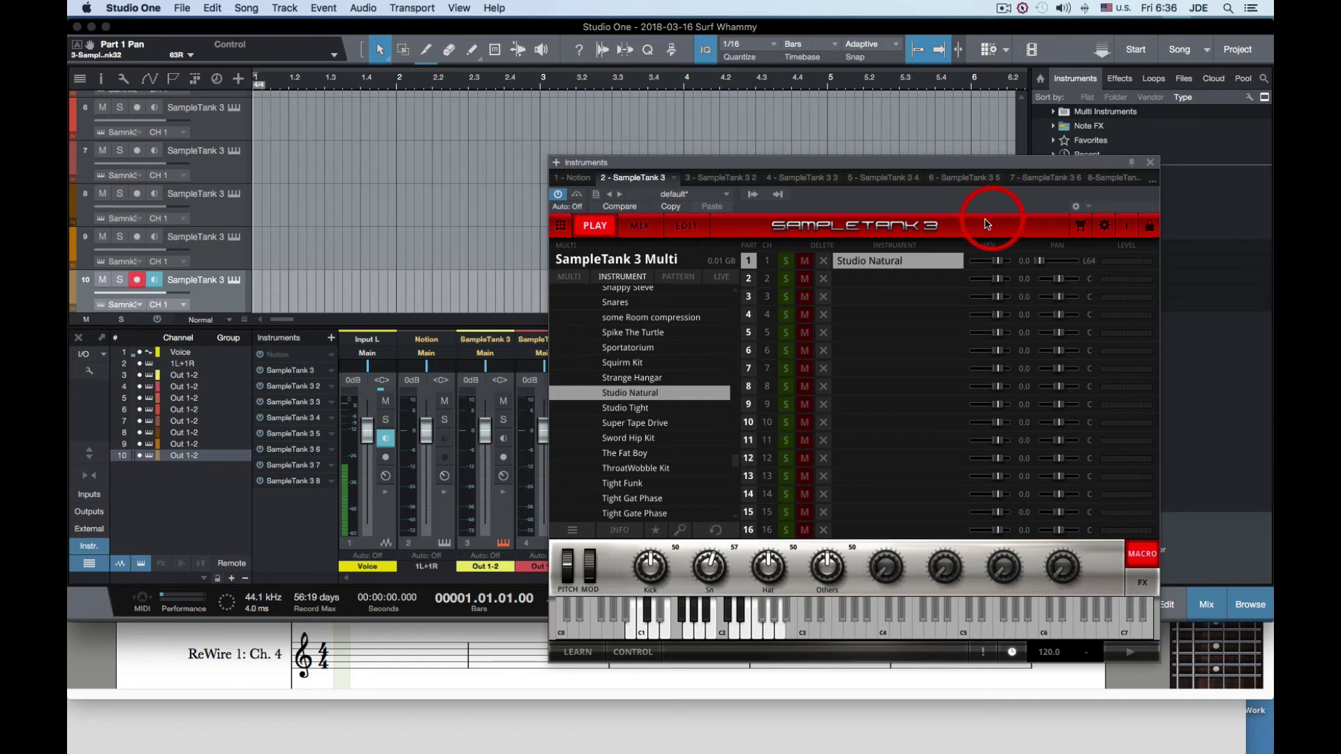
Set SampleTank 3 2's CH 1 input to Notion, Bus 1 - Channel 2, then close it
click(1150, 163)
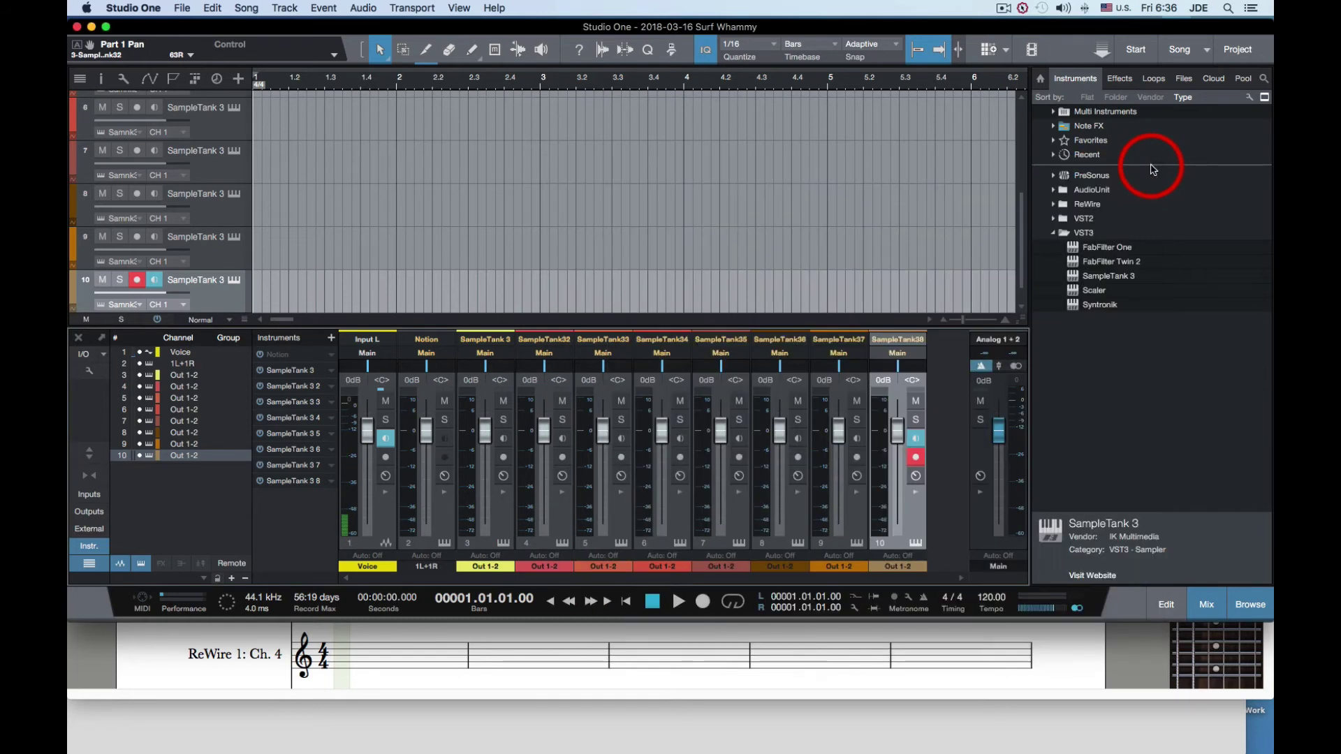
click(547, 344)
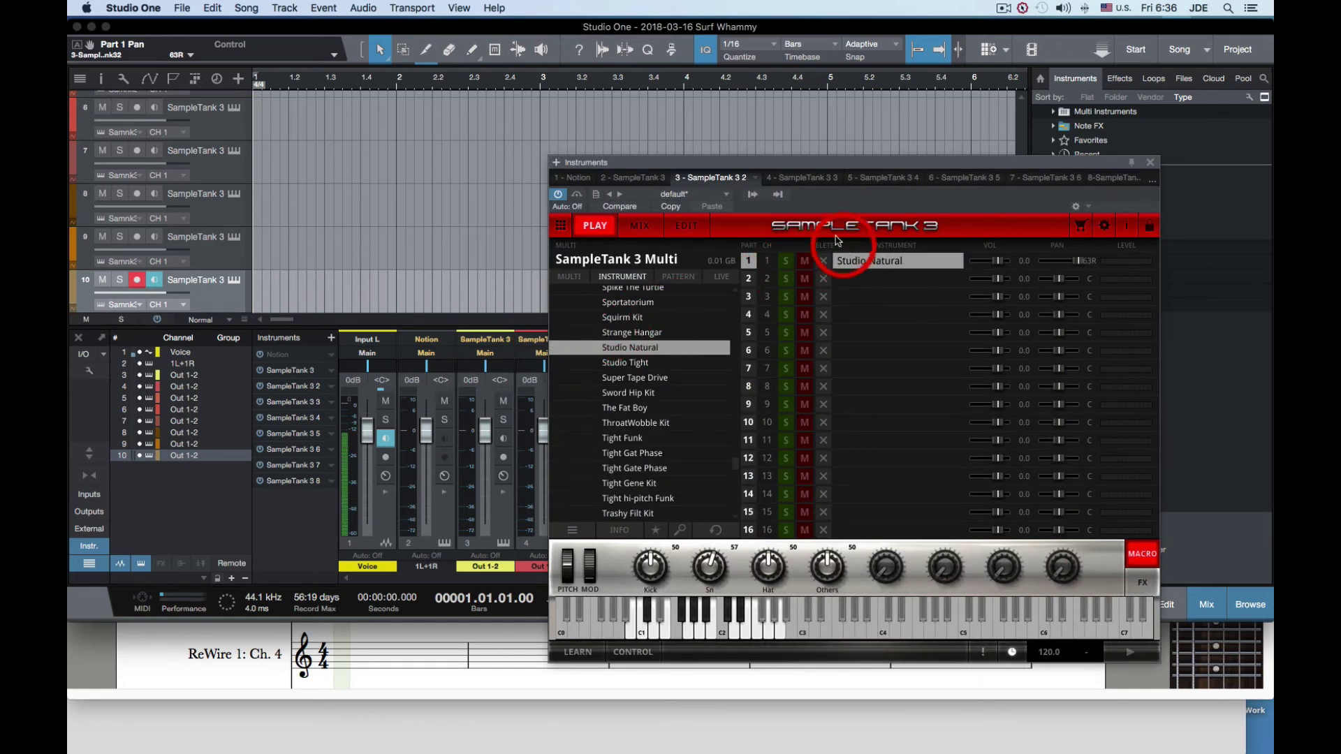
click(779, 197)
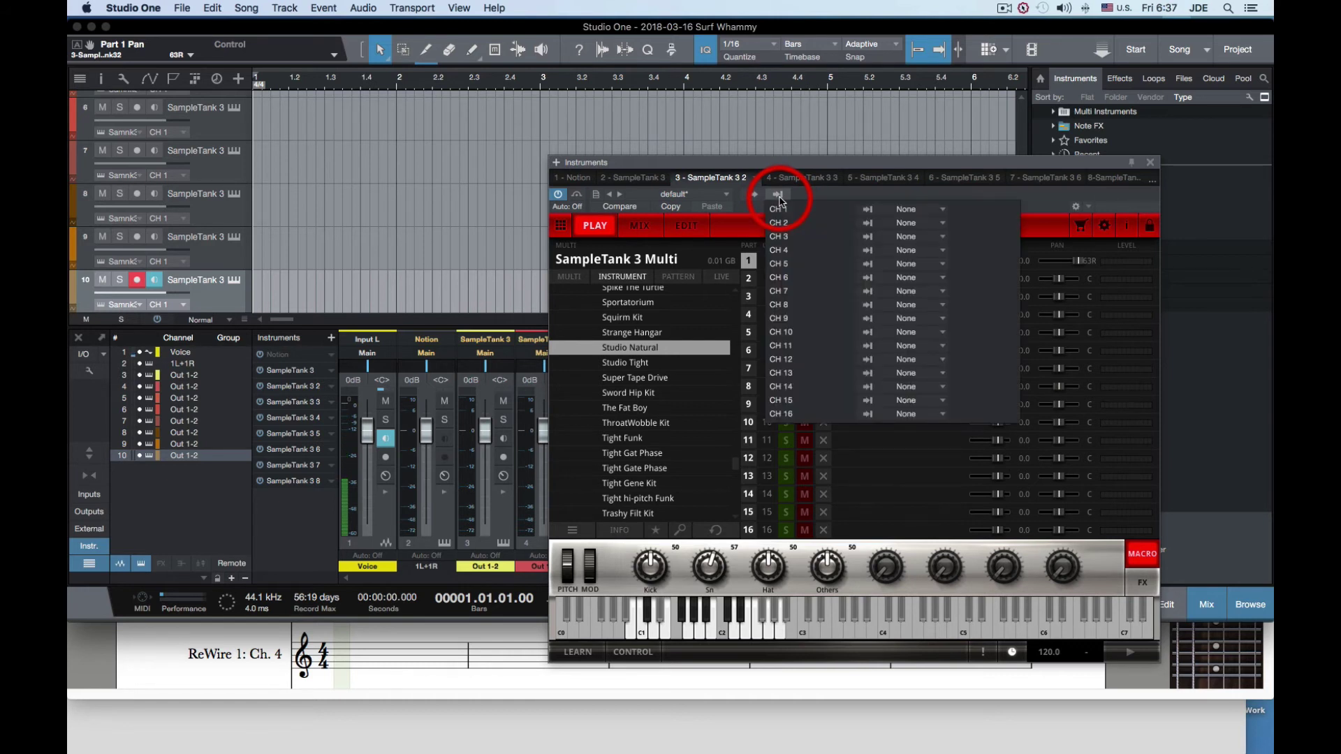
click(906, 210)
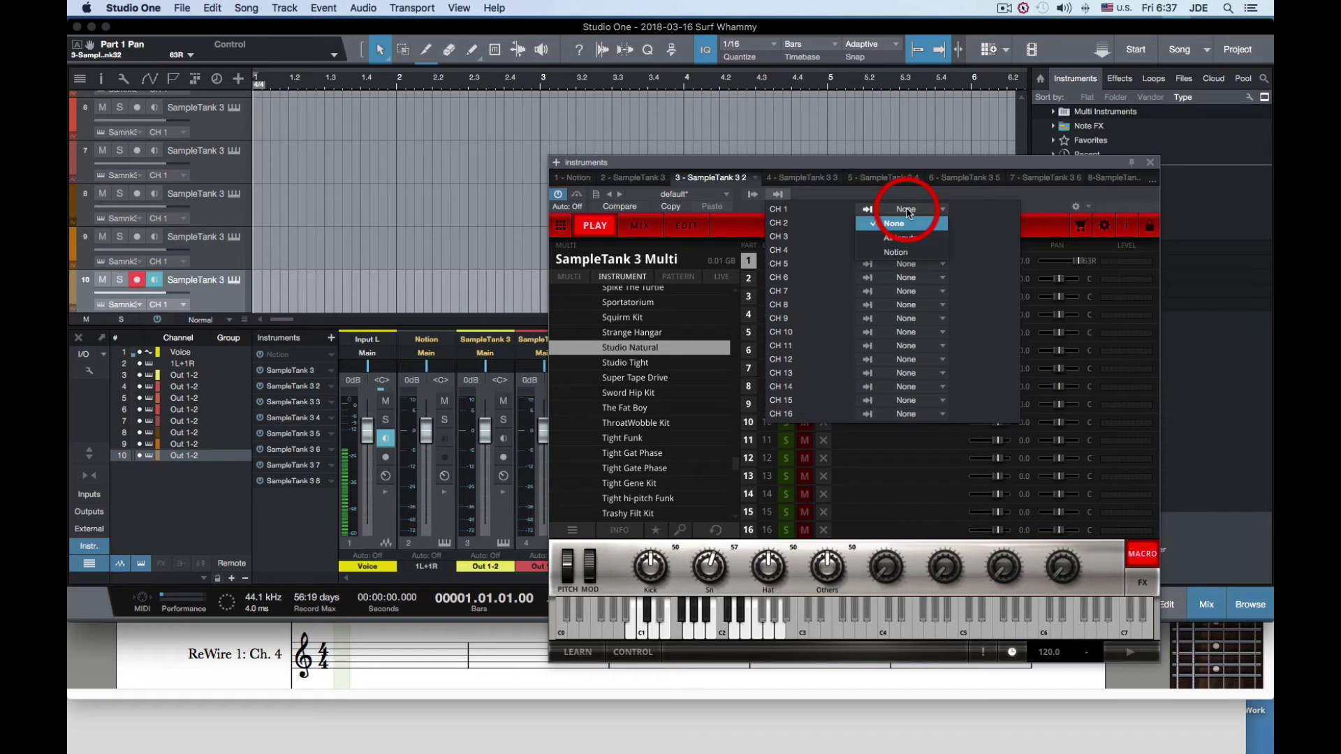
click(898, 253)
click(973, 210)
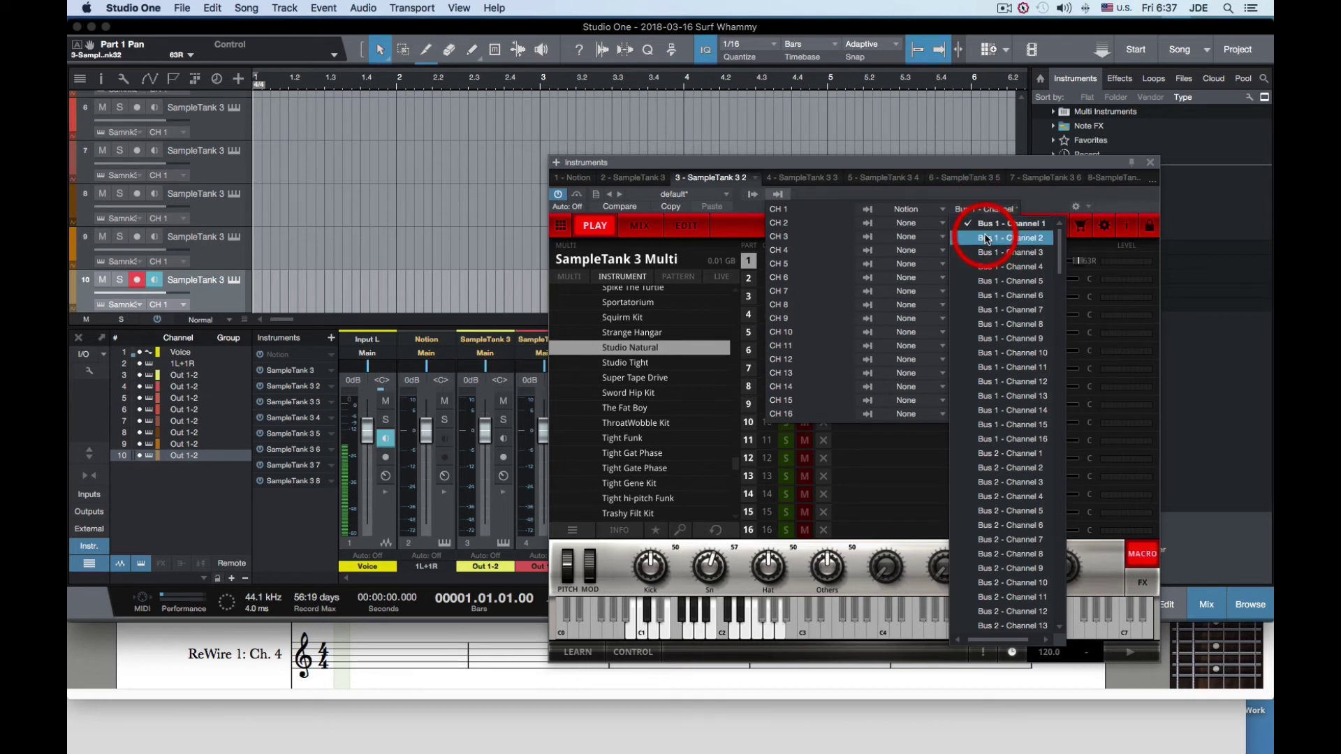
click(986, 239)
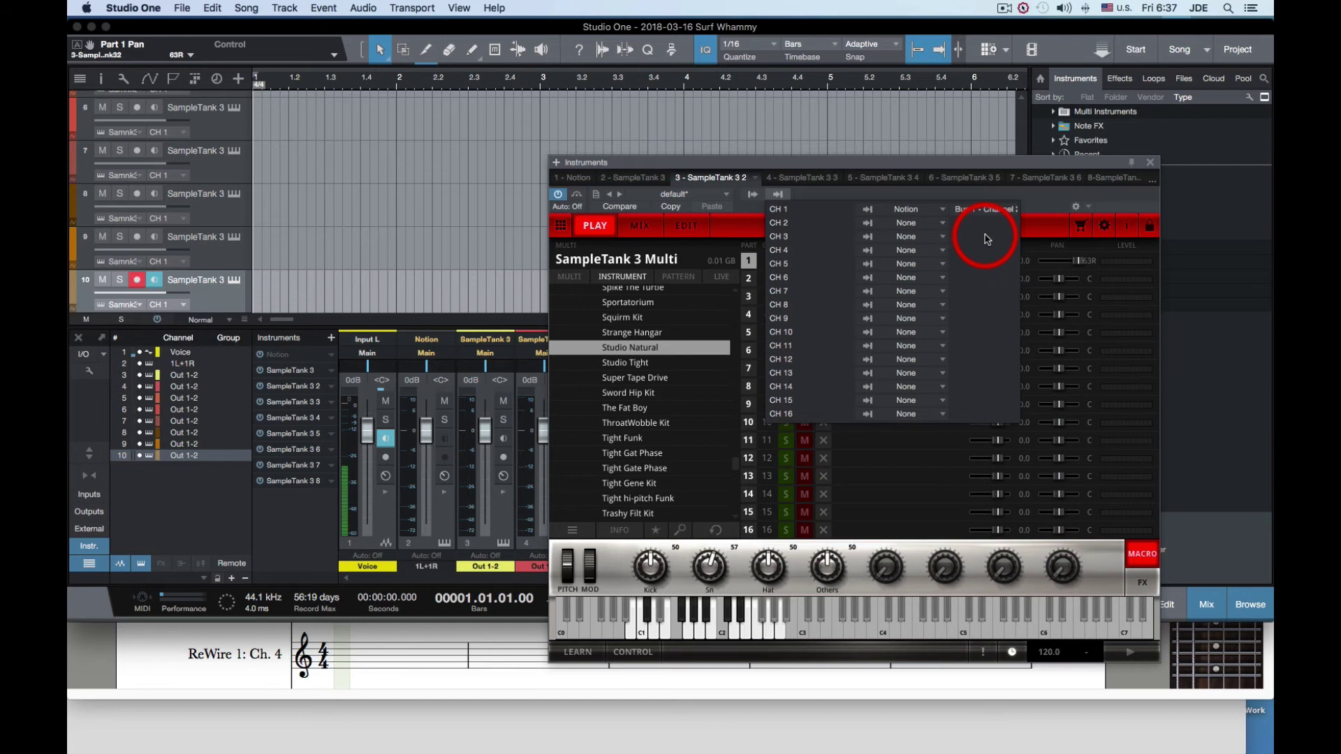
click(1058, 187)
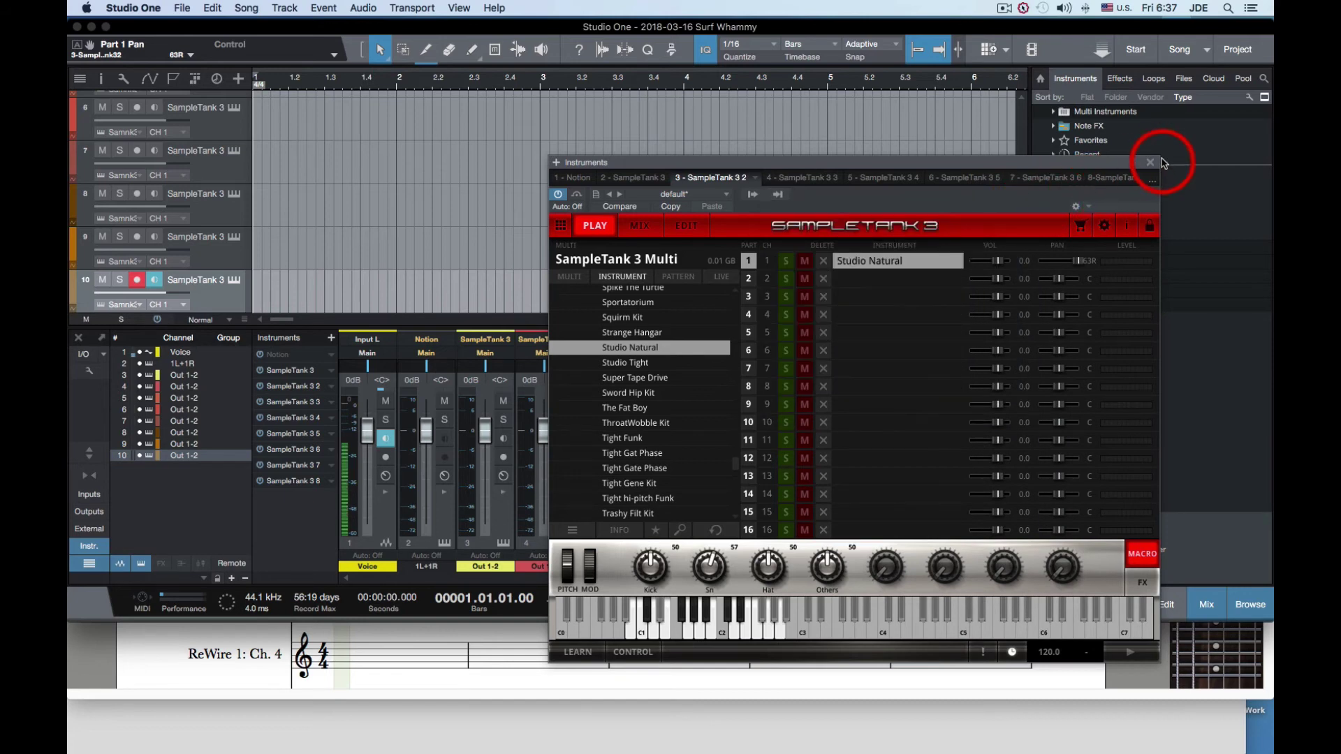
click(1094, 166)
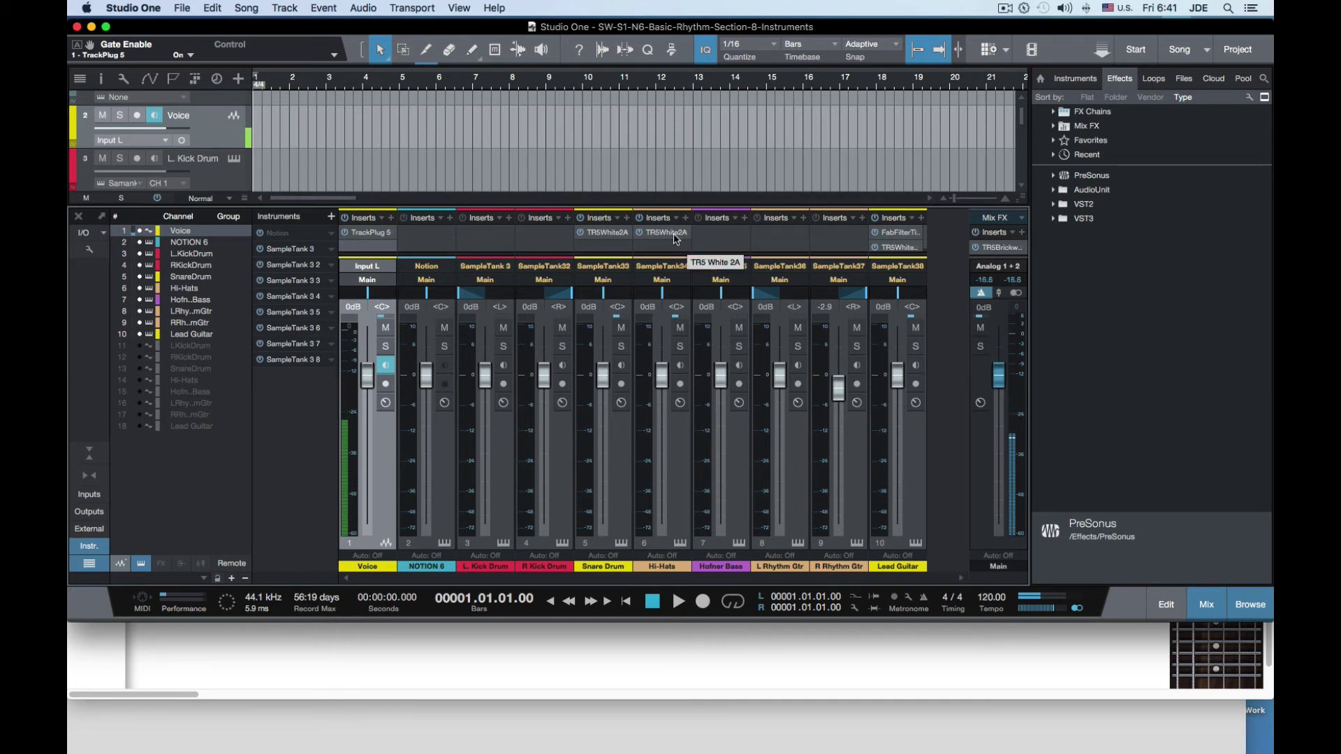
Bring Notion's eight-staff rhythm-section score in front of Studio One
click(629, 661)
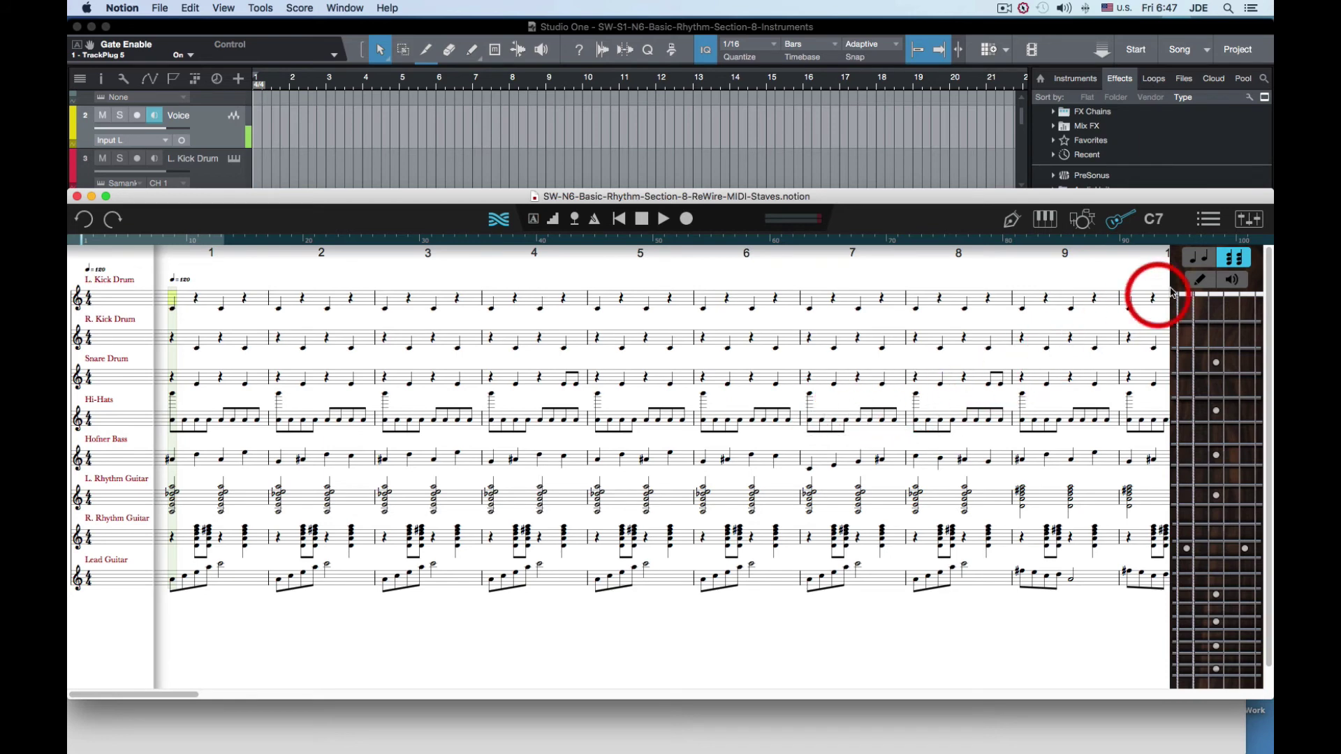
In Score Setup, set the Hofner Bass staff so notated C sounds two octaves lower, then return to Studio One
click(1210, 221)
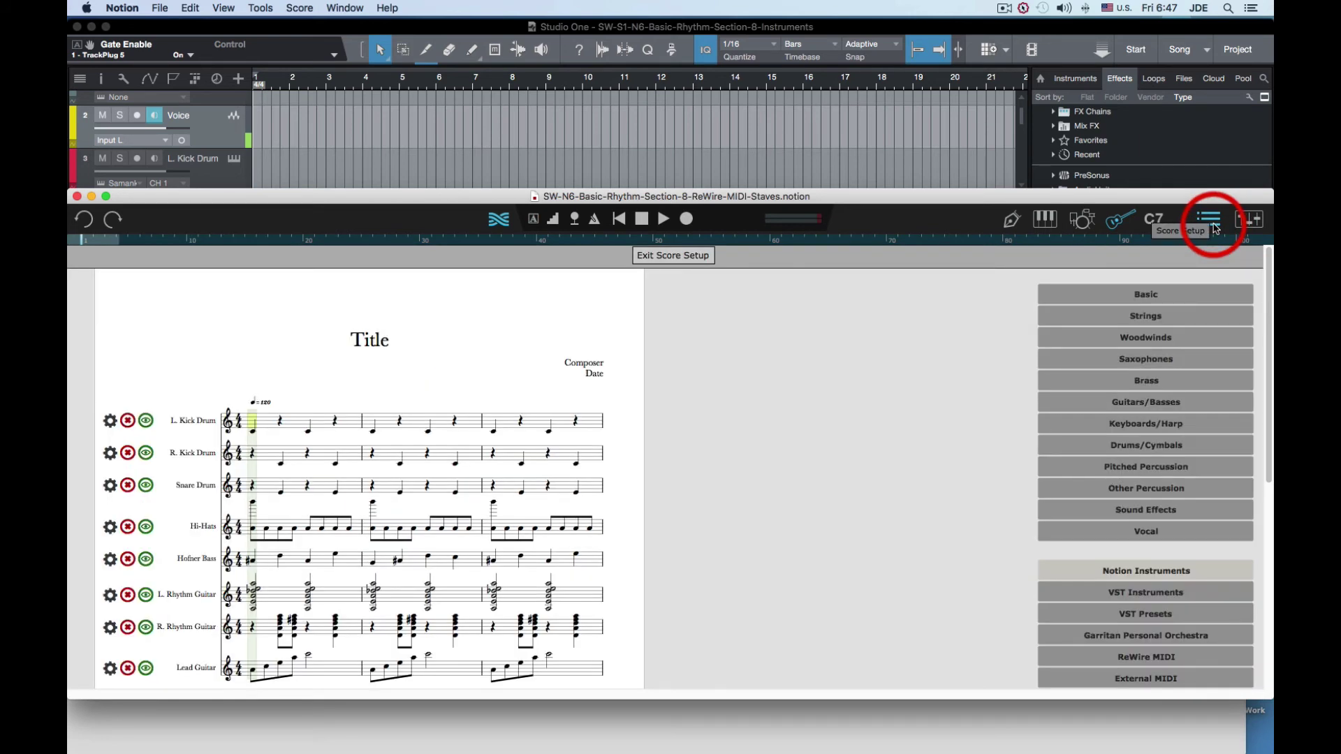
click(110, 560)
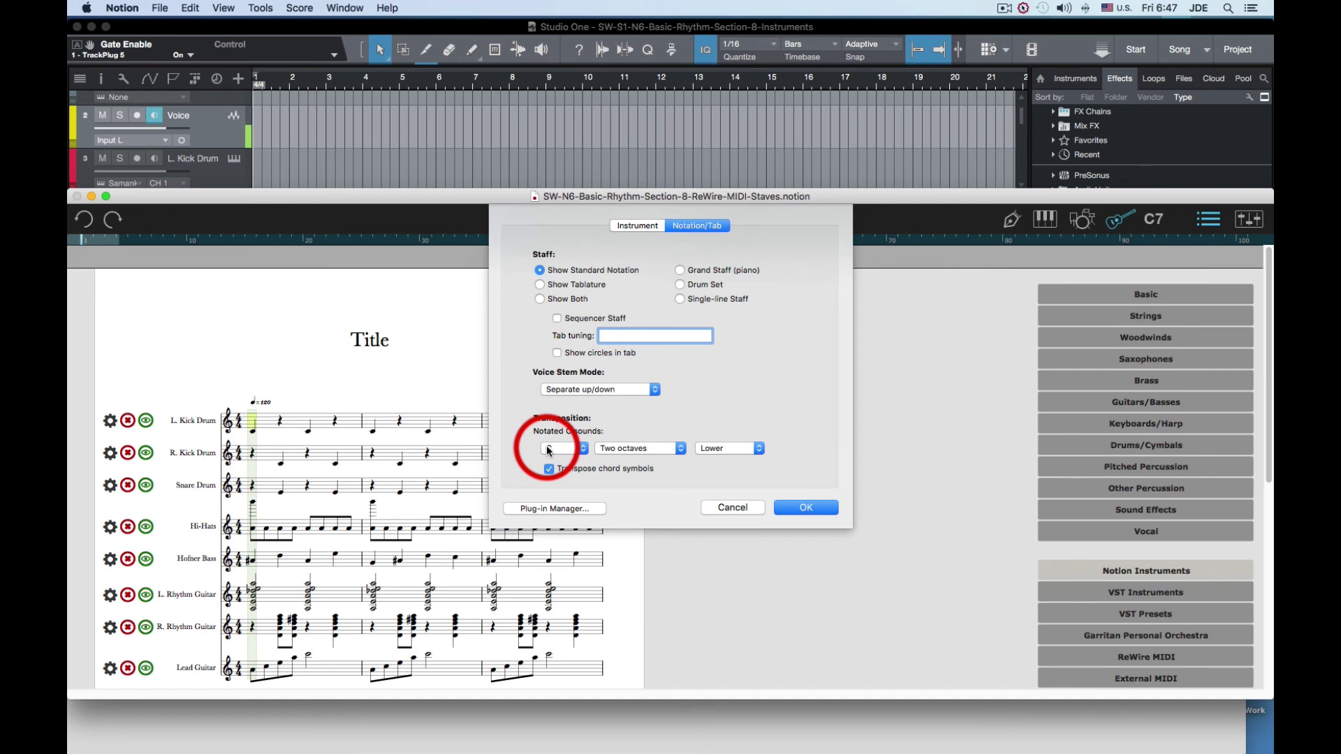
click(631, 450)
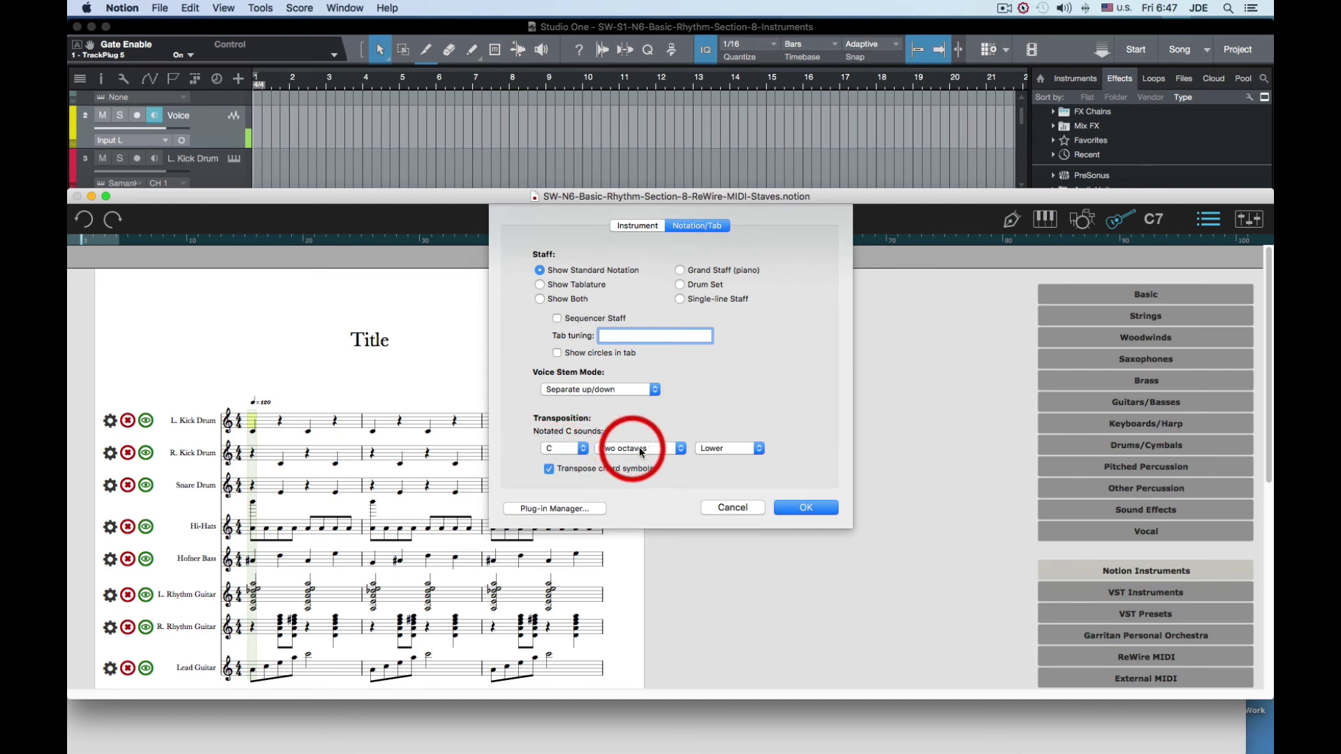
click(800, 505)
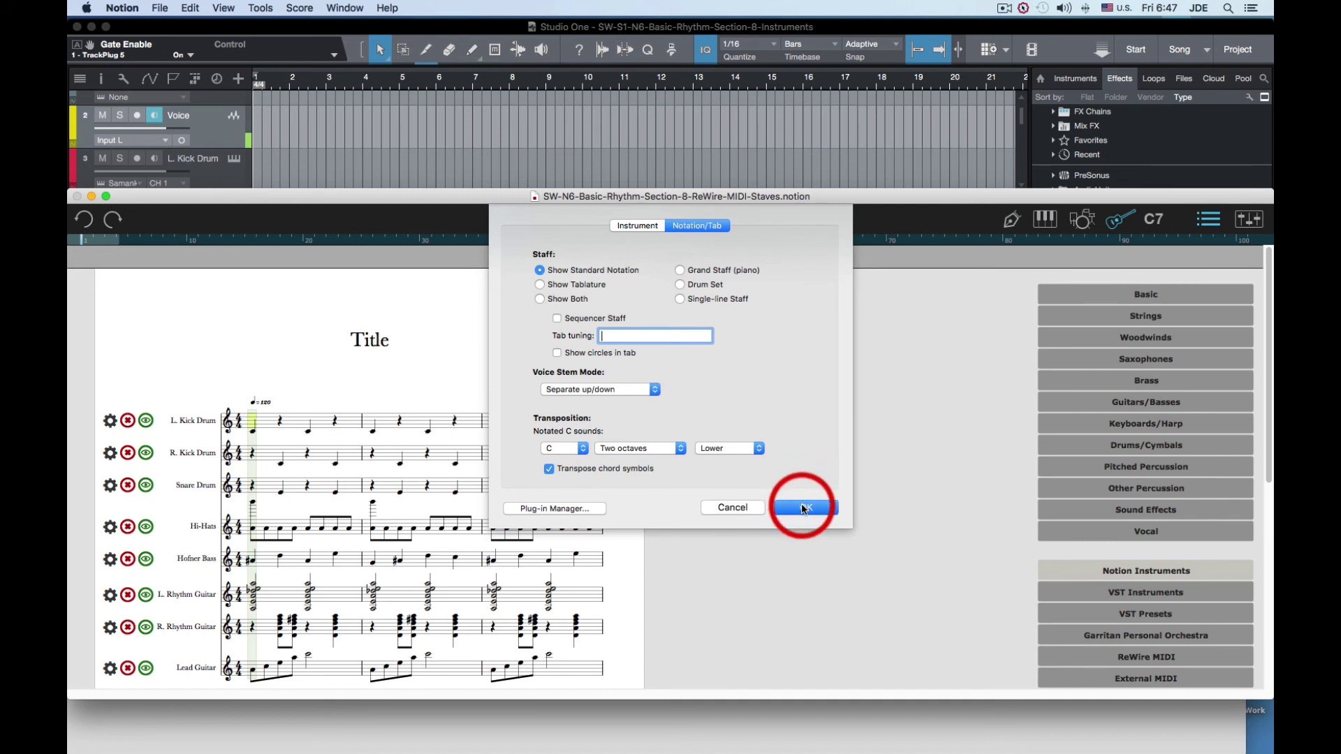
click(803, 509)
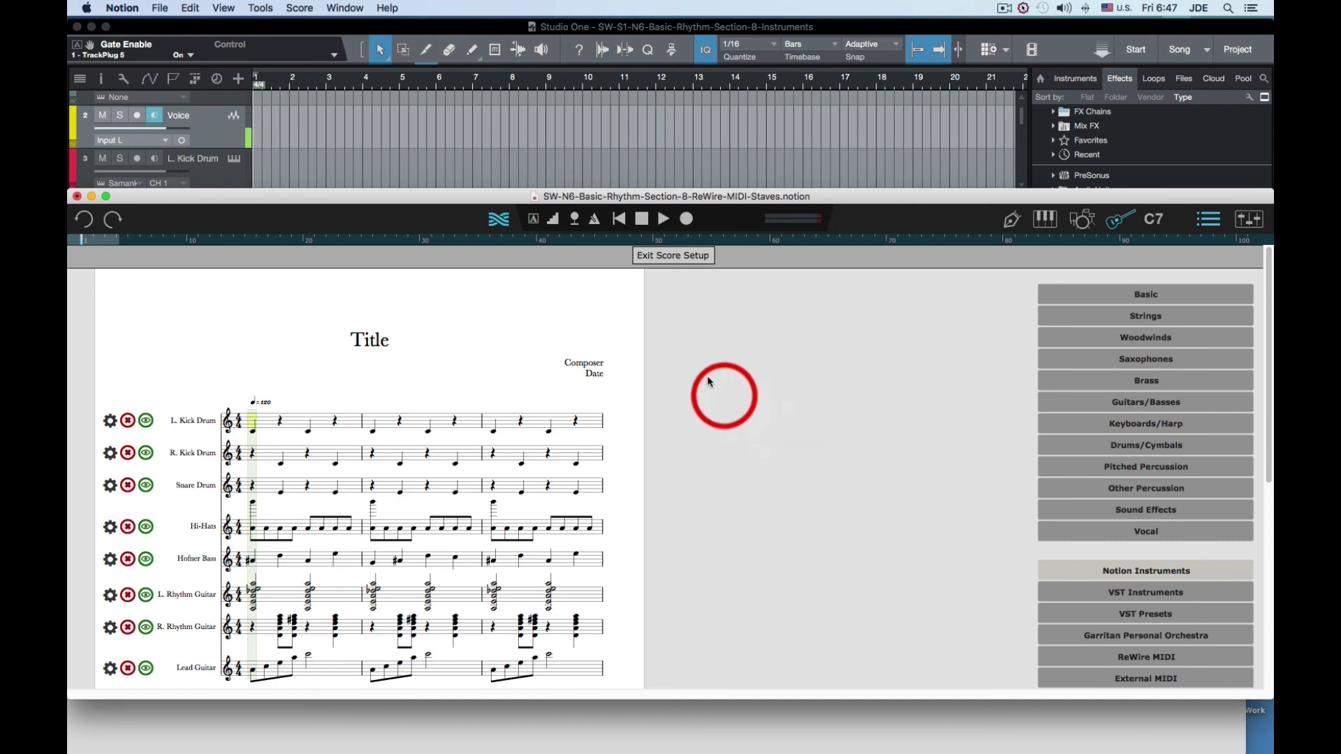
click(677, 257)
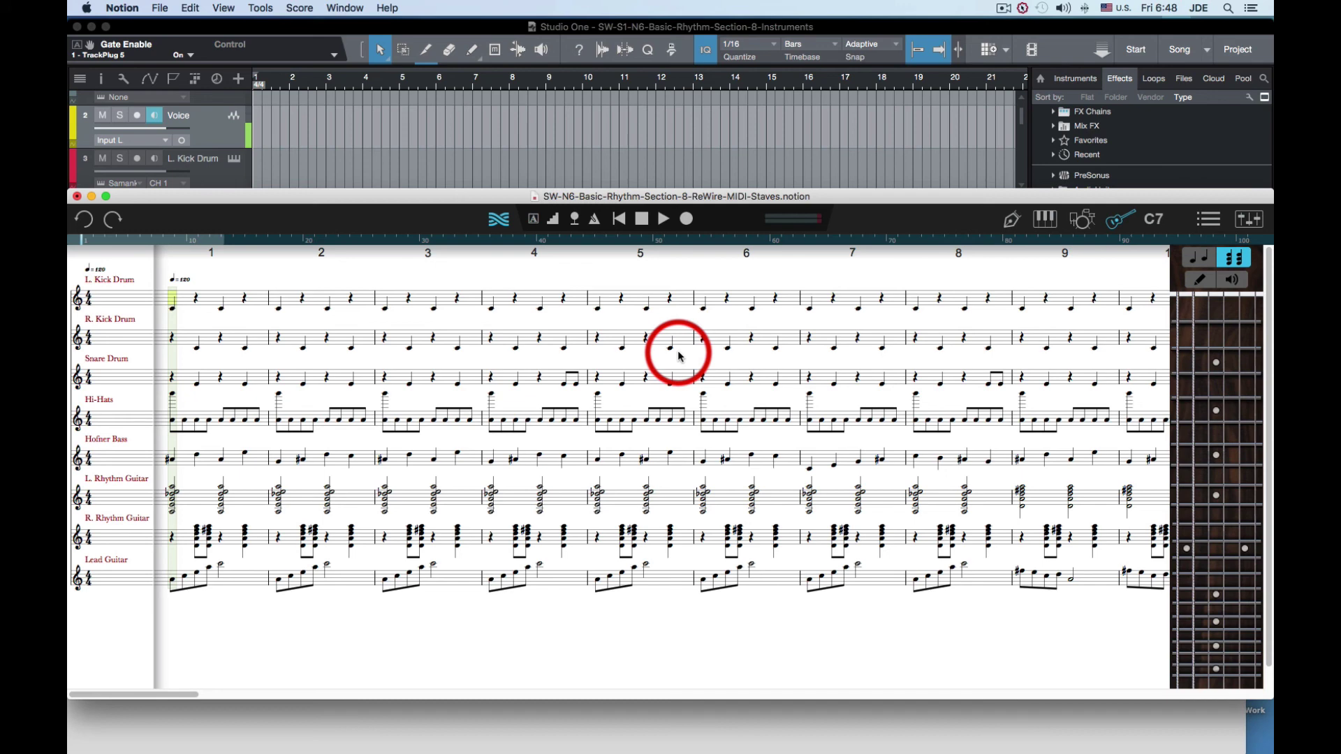
click(623, 152)
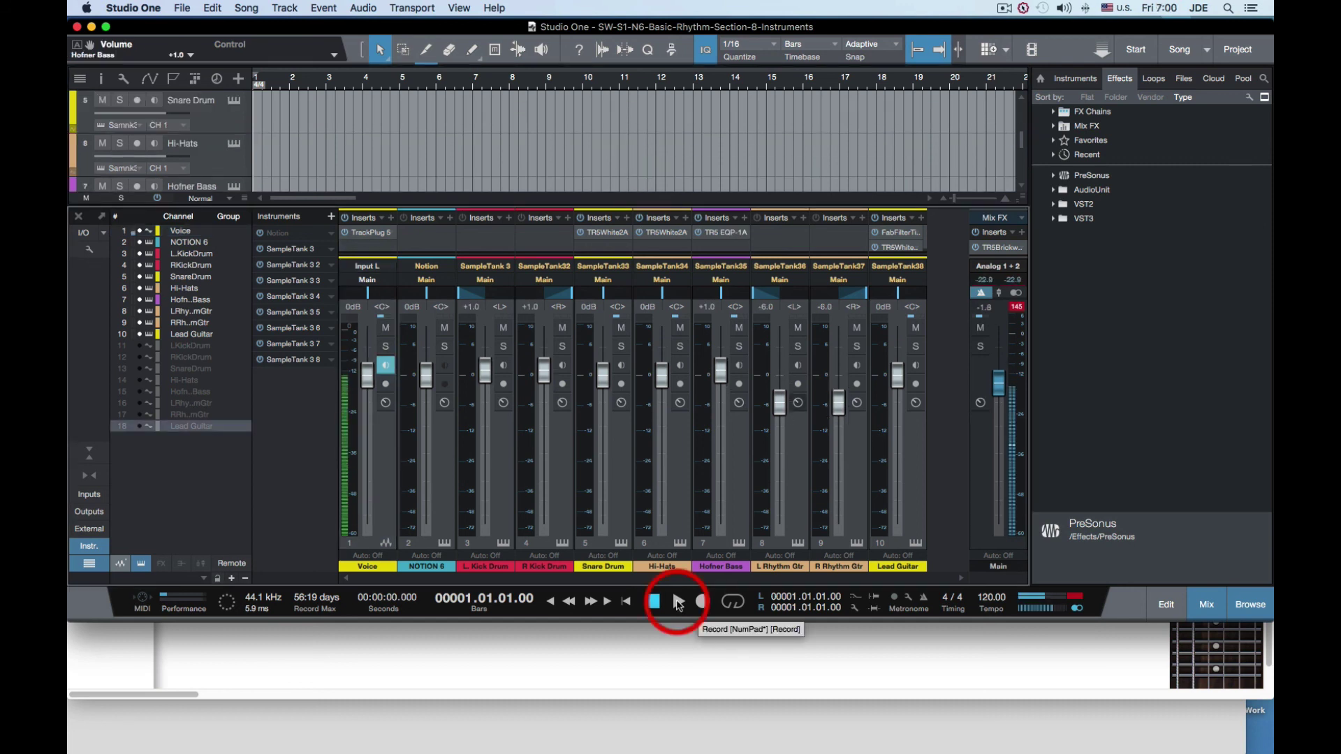
Play the rhythm-section song through bar 16, then stop with the transport back at bar 1
click(677, 603)
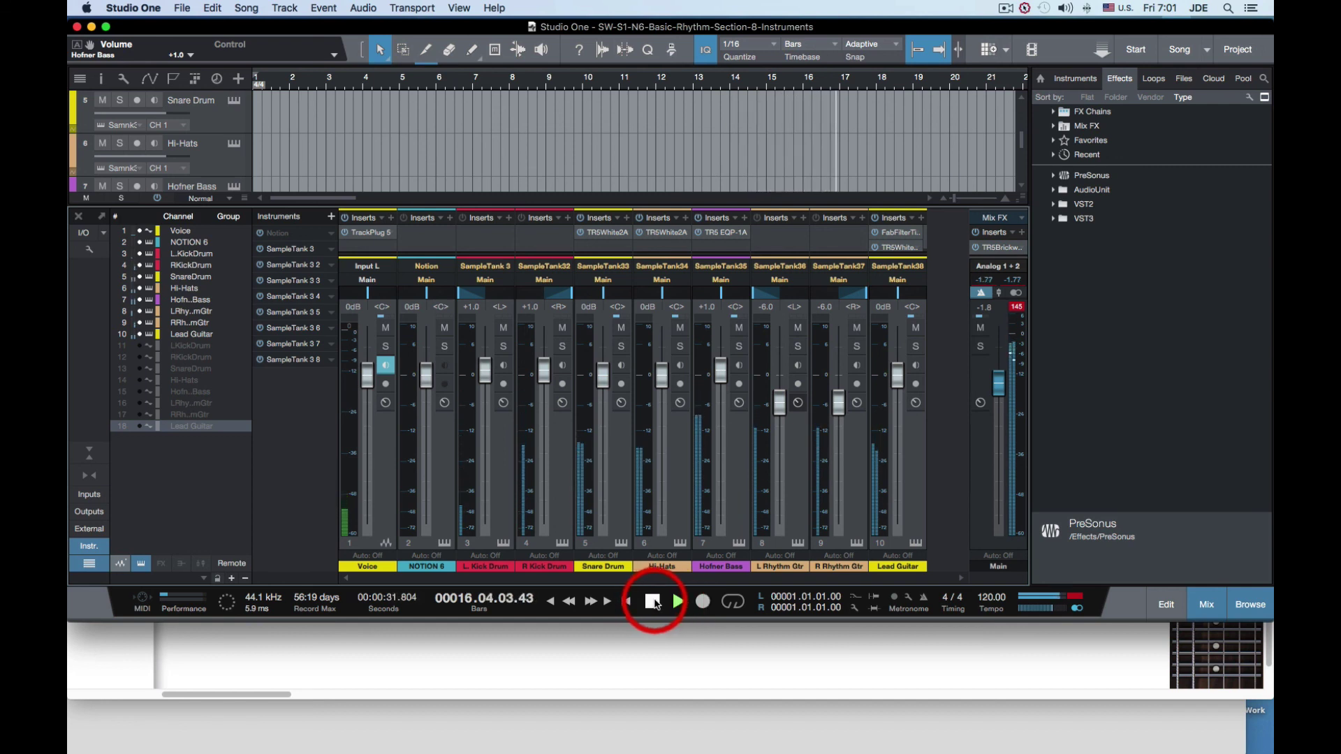
click(652, 602)
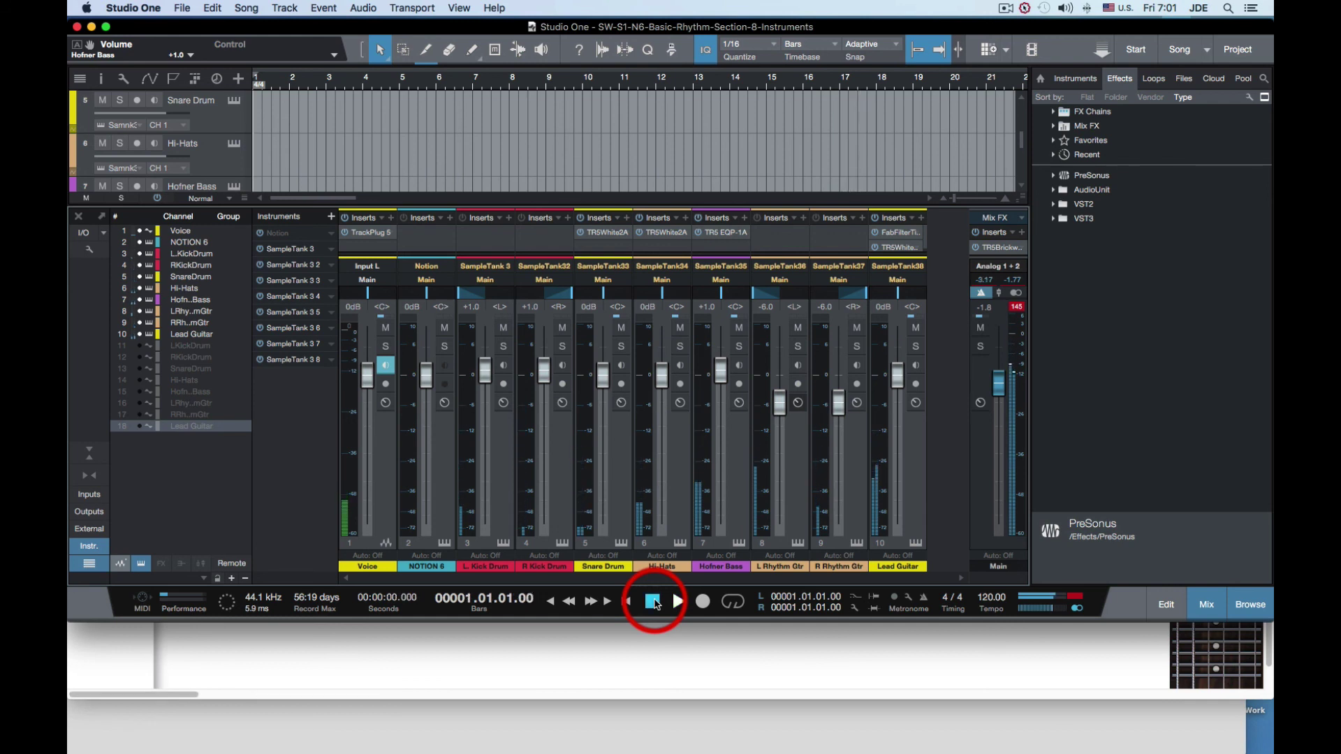